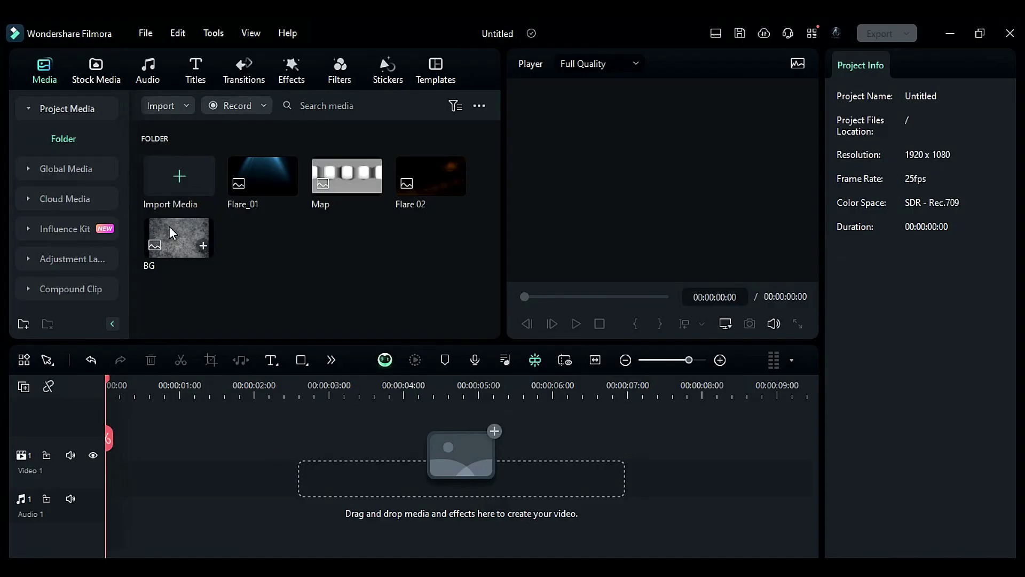
# Step: Place the BG image at the timeline start, trim it to 00:00:04:06 and scale it uniformly to 122%
pyautogui.moveTo(168, 227); pyautogui.dragTo(105, 466)
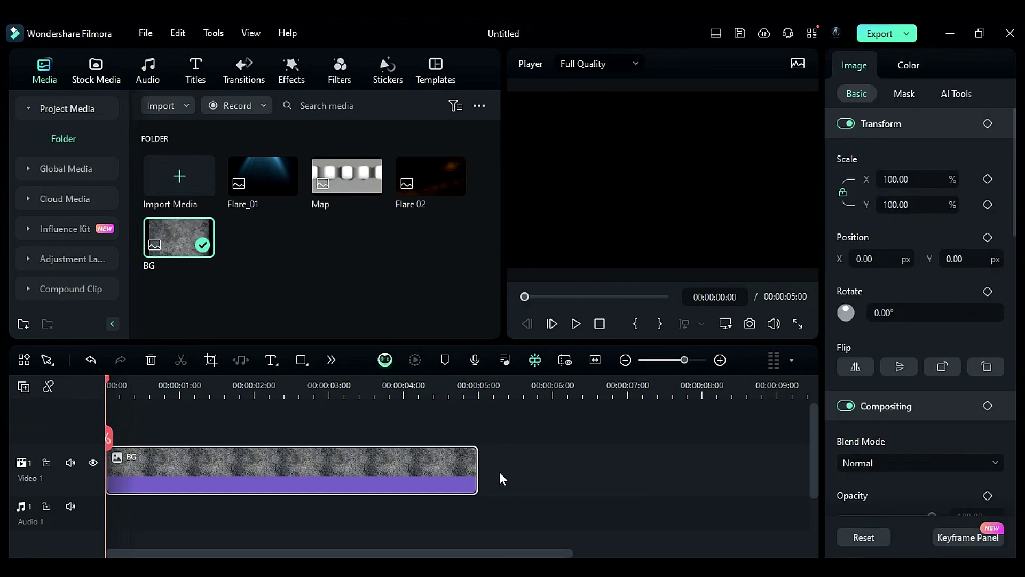
pyautogui.moveTo(477, 470); pyautogui.dragTo(419, 469)
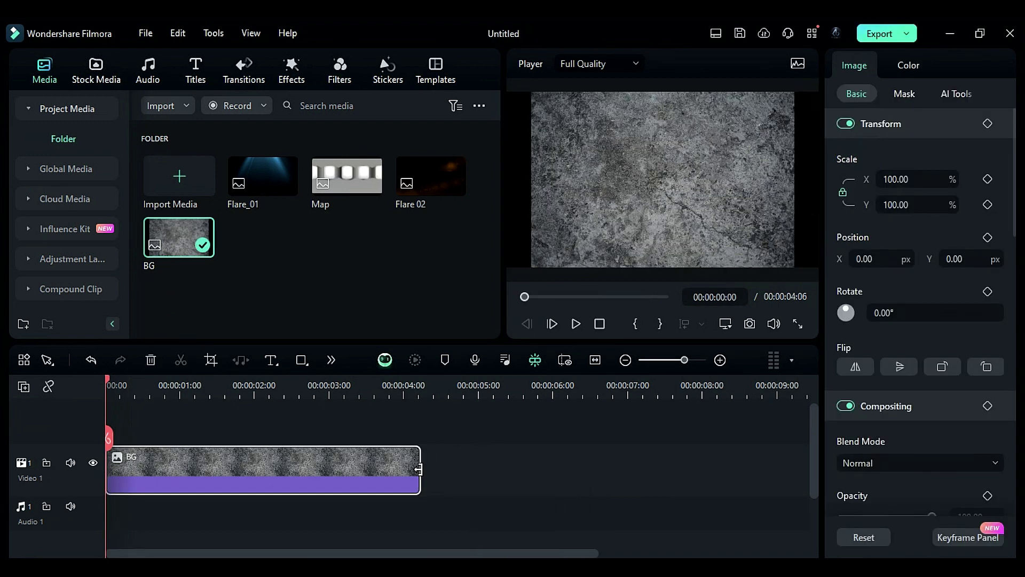
pyautogui.moveTo(890, 207); pyautogui.dragTo(912, 208)
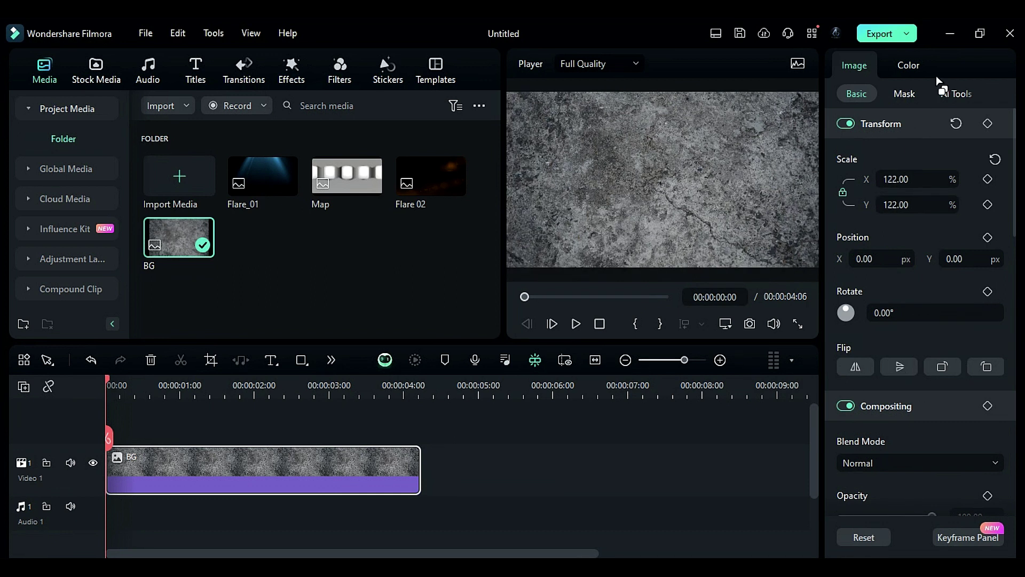
# Step: Set the BG clip's exposure to -13 and its contrast to 17
pyautogui.click(909, 64)
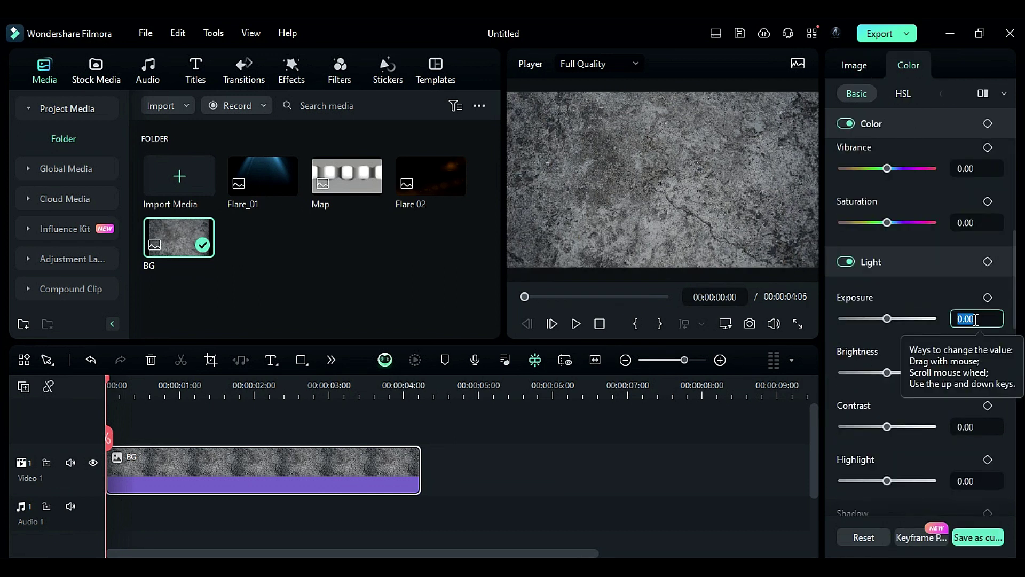
pyautogui.write('-13')
pyautogui.press('Return')
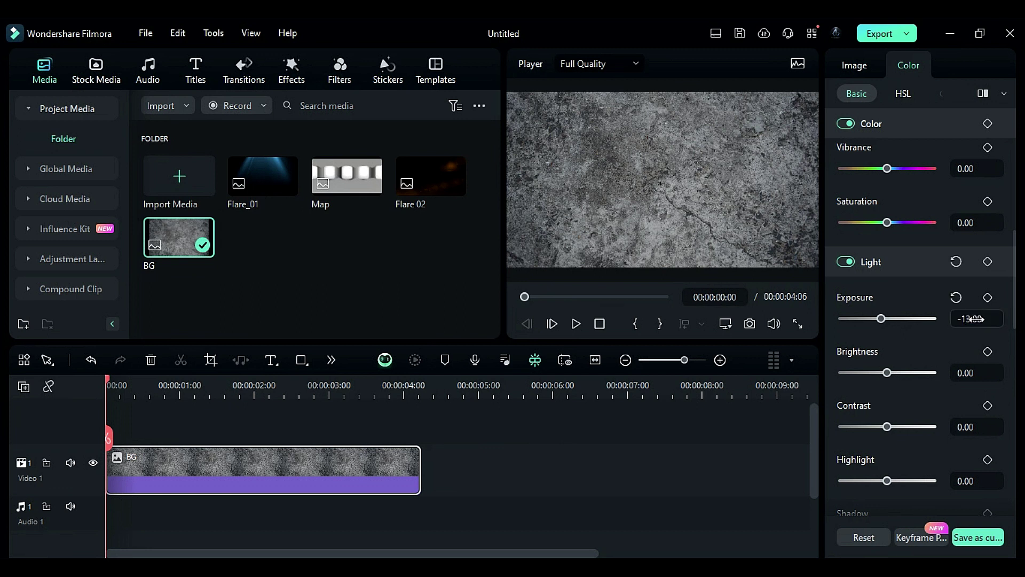
pyautogui.click(974, 430)
pyautogui.write('17')
pyautogui.press('Return')
# Step: Set the BG clip's shadow to -31 and its white to -8
pyautogui.scroll(-3, 977, 443)
pyautogui.click(965, 399)
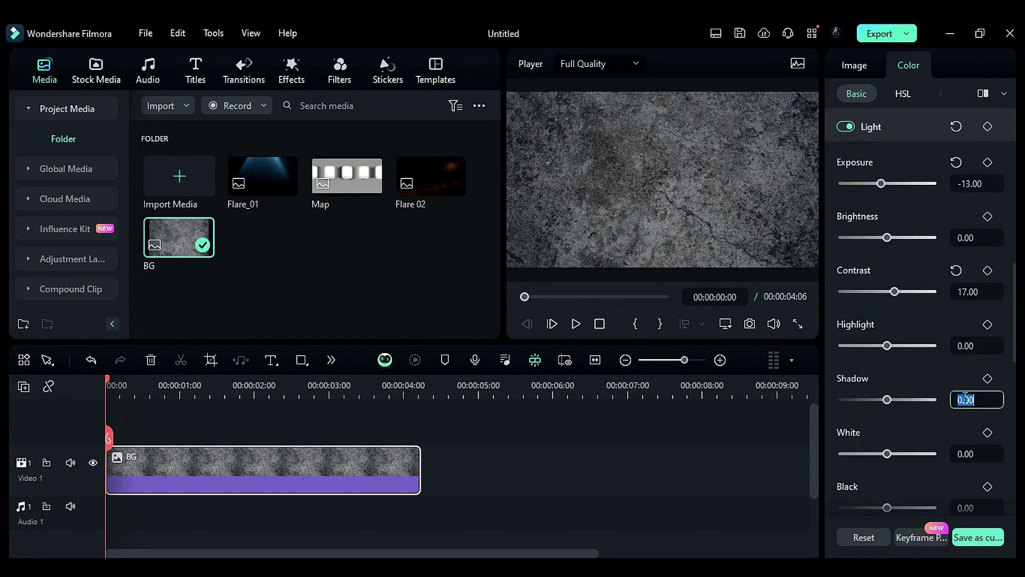
pyautogui.write('-37')
pyautogui.press('Return')
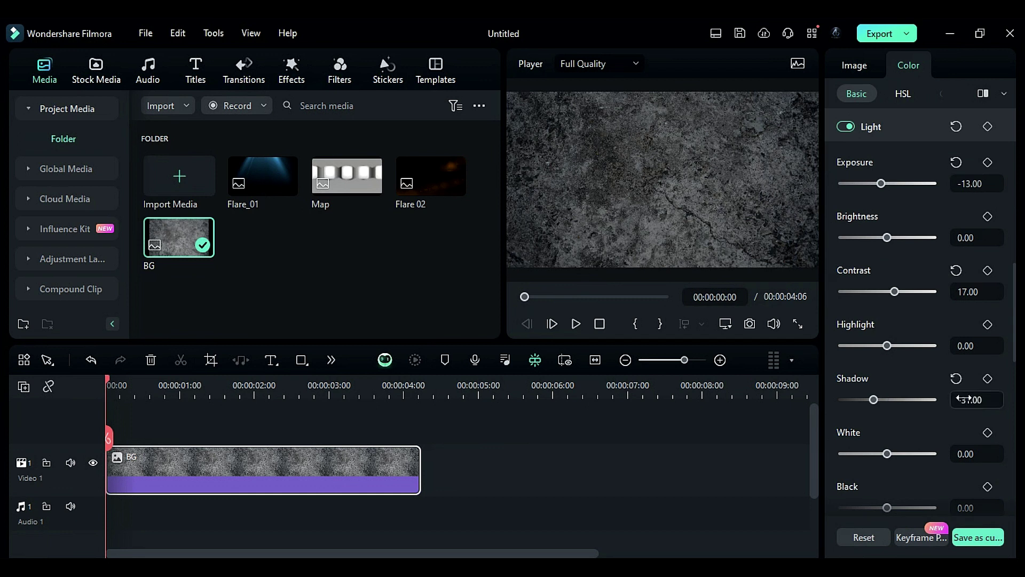
pyautogui.press('Return')
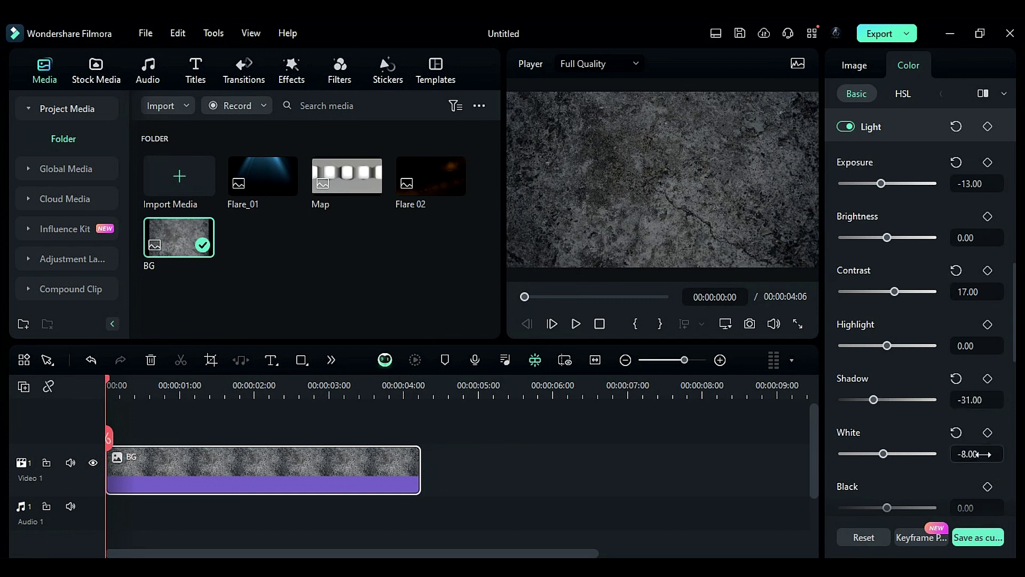
# Step: Shape the BG clip's luminance curve into an S with three points, raising the middle and lowering the dark range
pyautogui.click(940, 98)
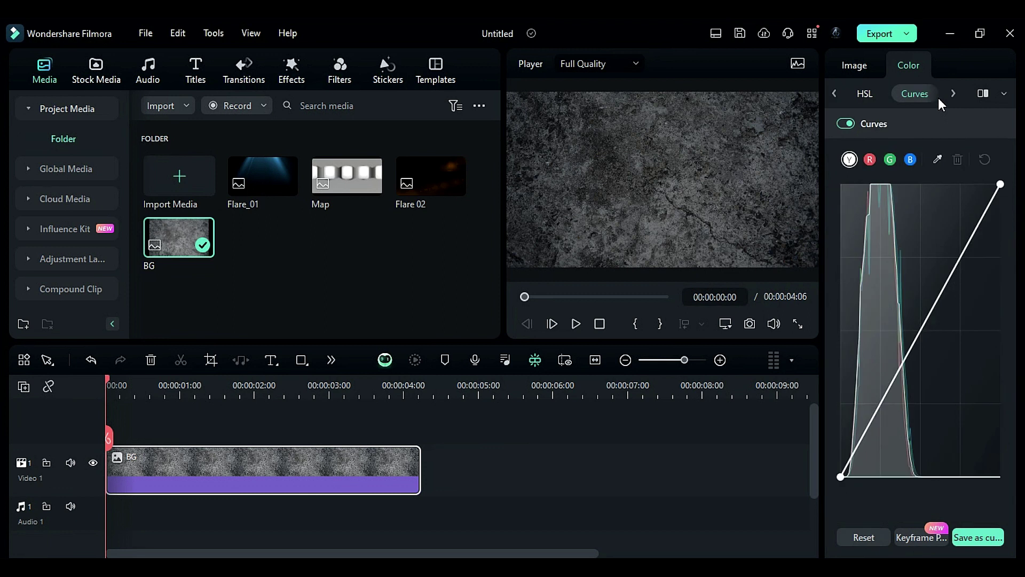
pyautogui.click(958, 258)
pyautogui.moveTo(919, 331); pyautogui.dragTo(913, 322)
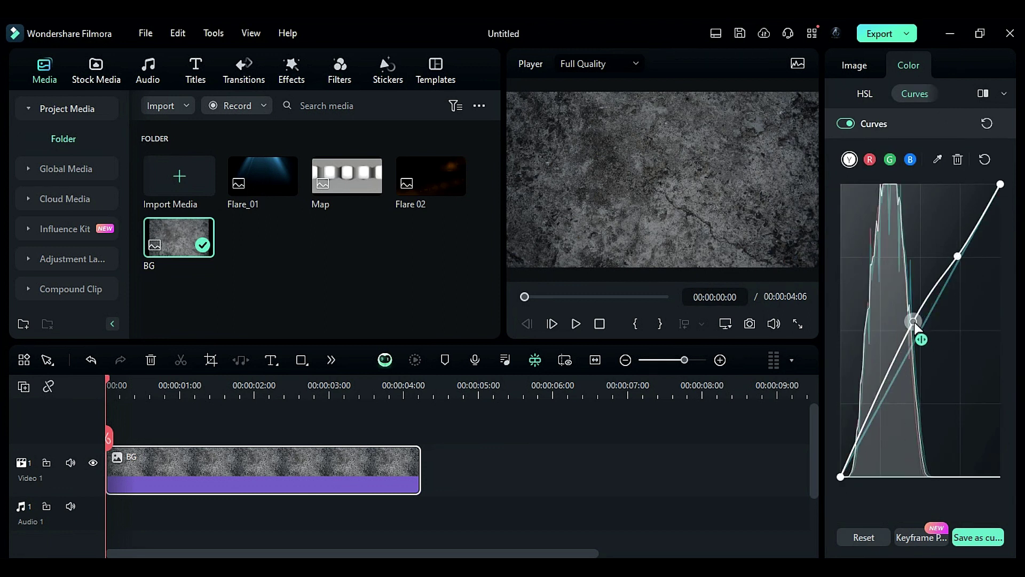
pyautogui.moveTo(876, 401); pyautogui.dragTo(888, 411)
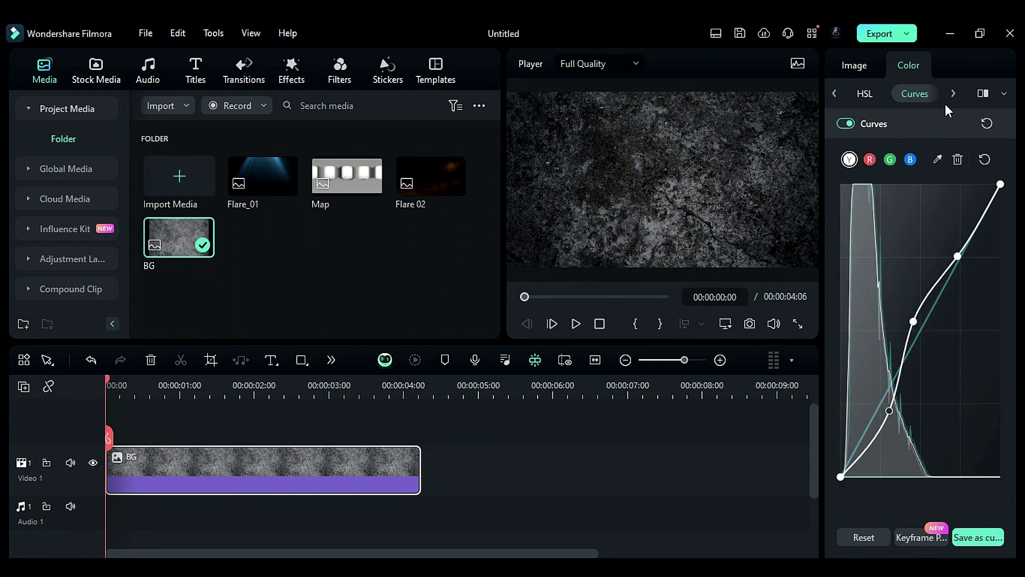
# Step: Darken the BG clip with the color wheels, lowering midtones to -0.72, the shadows slightly, and highlights to -0.59
pyautogui.click(952, 95)
pyautogui.click(928, 98)
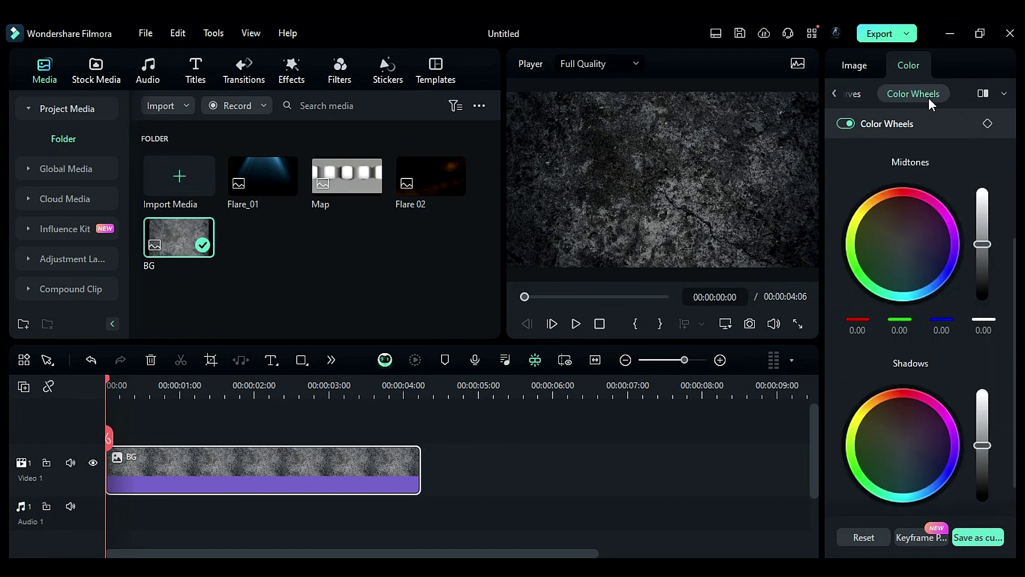
pyautogui.moveTo(988, 248); pyautogui.dragTo(989, 283)
pyautogui.scroll(-2, 989, 283)
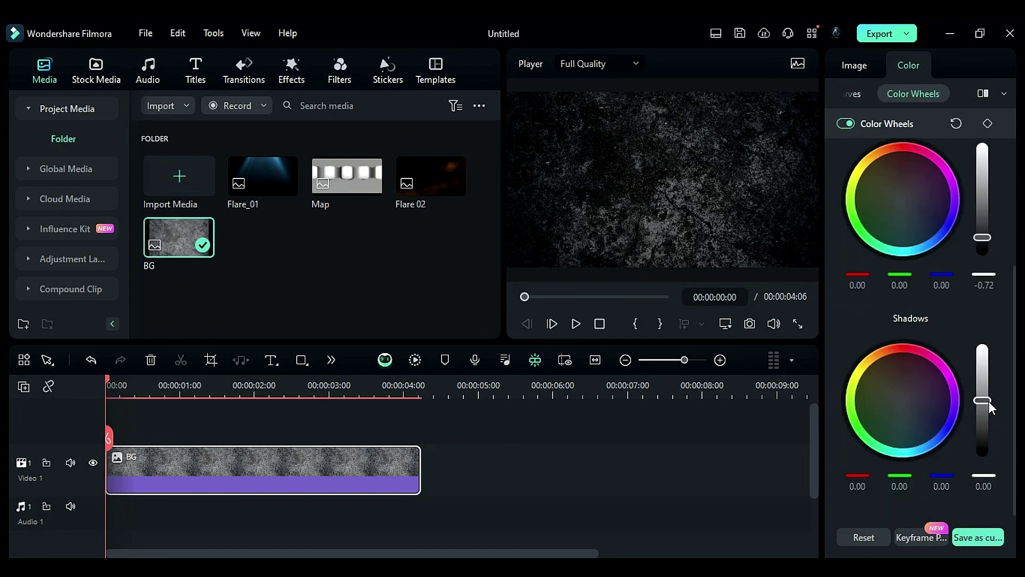
pyautogui.moveTo(988, 401); pyautogui.dragTo(991, 427)
pyautogui.scroll(2, 988, 296)
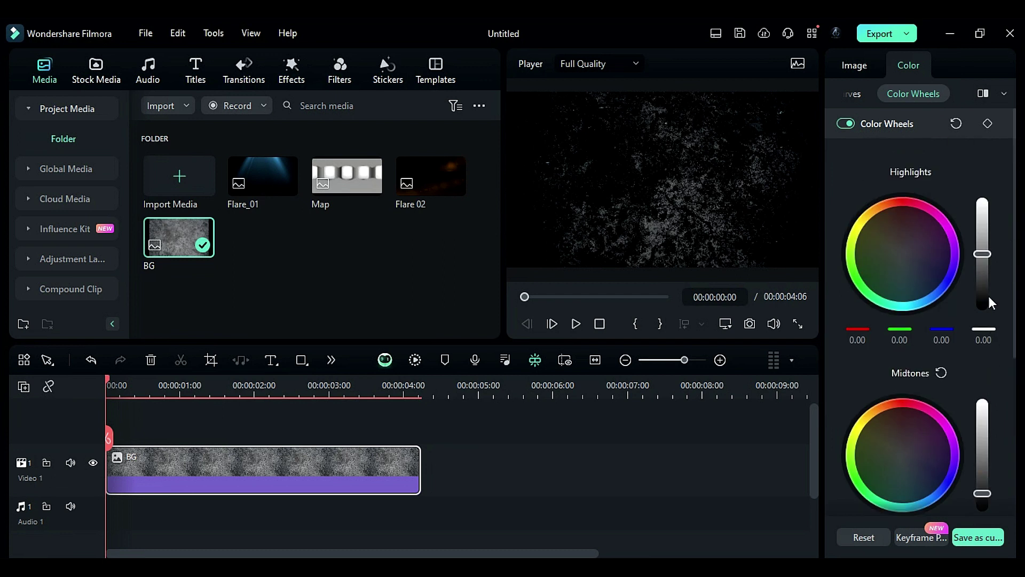
pyautogui.moveTo(989, 296); pyautogui.dragTo(985, 285)
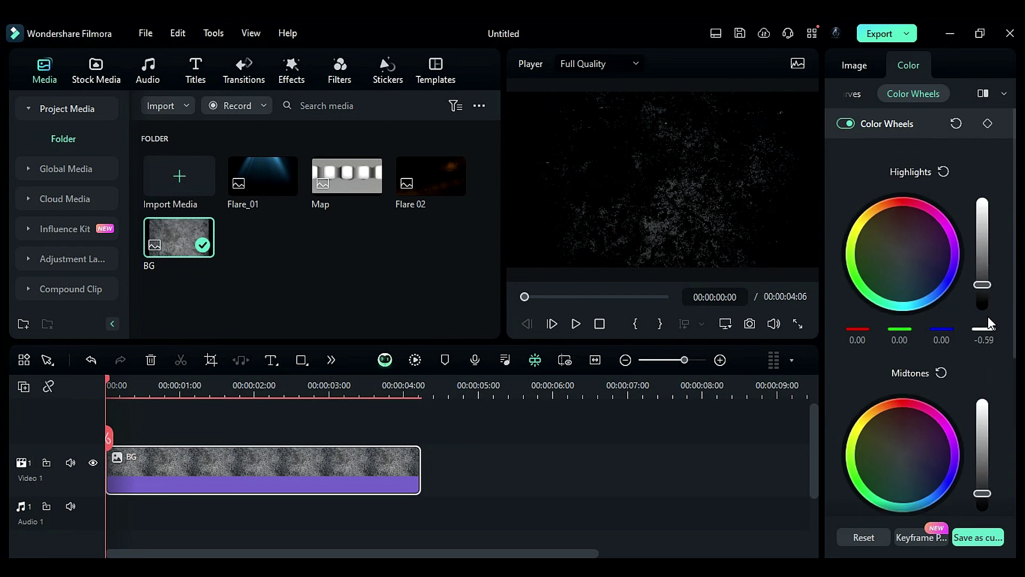
# Step: Place the stock Black clip on the track above BG and trim it to the same length
pyautogui.click(111, 87)
pyautogui.moveTo(176, 174); pyautogui.dragTo(139, 470)
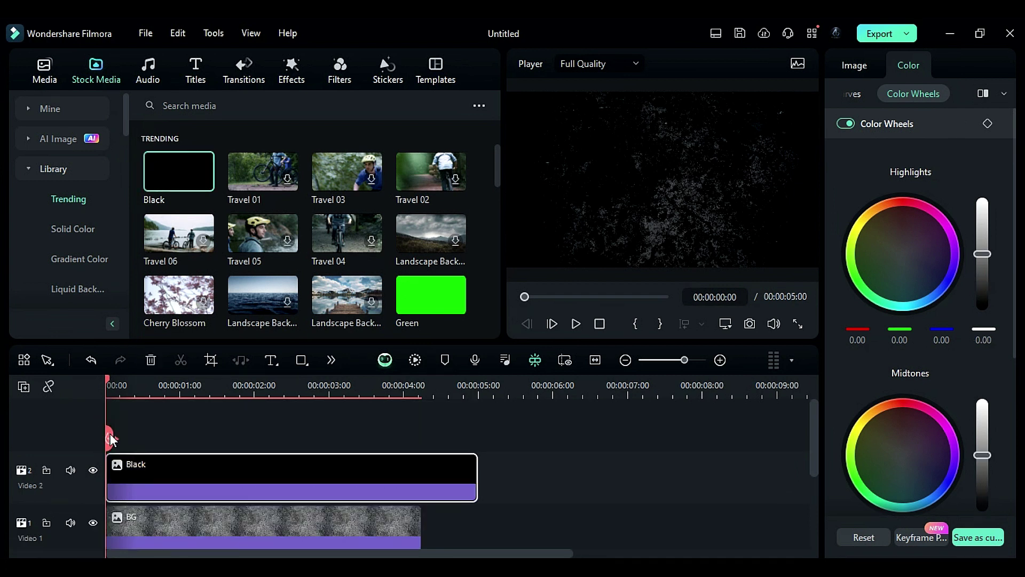
pyautogui.moveTo(474, 482); pyautogui.dragTo(421, 482)
# Step: Apply an ellipse mask to the Black clip and invert it
pyautogui.click(854, 66)
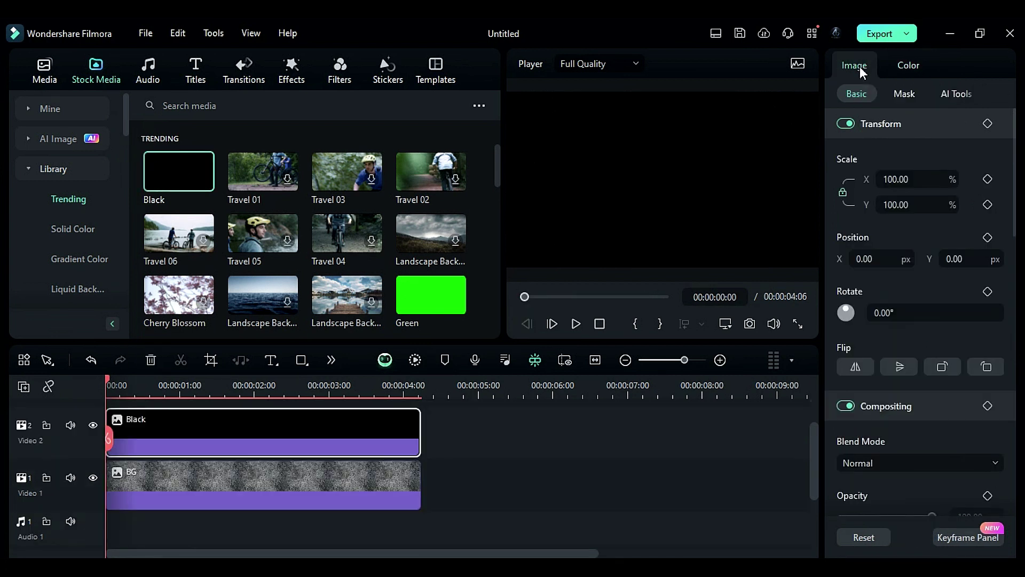
pyautogui.click(902, 95)
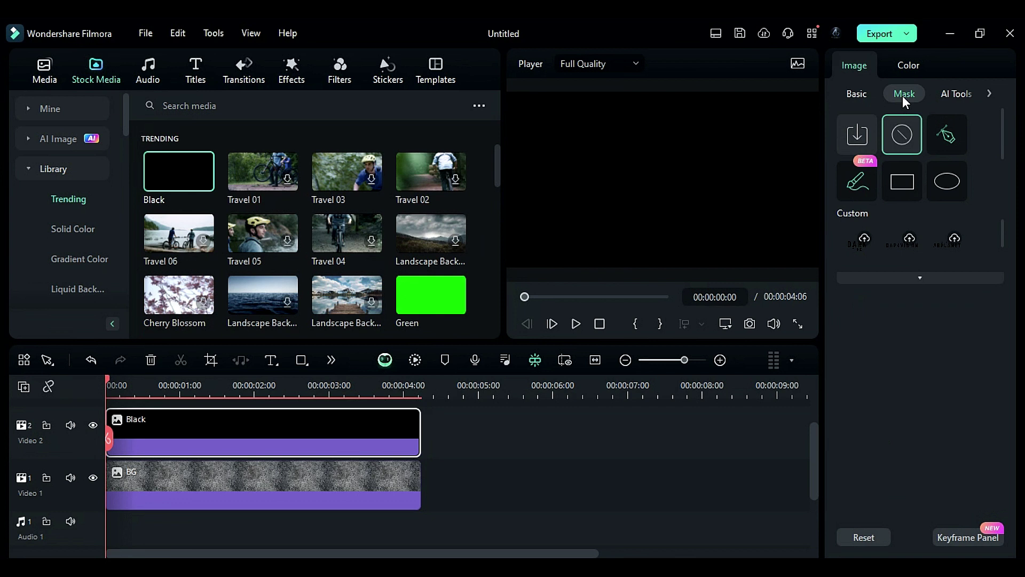
pyautogui.click(938, 176)
pyautogui.scroll(-4, 944, 216)
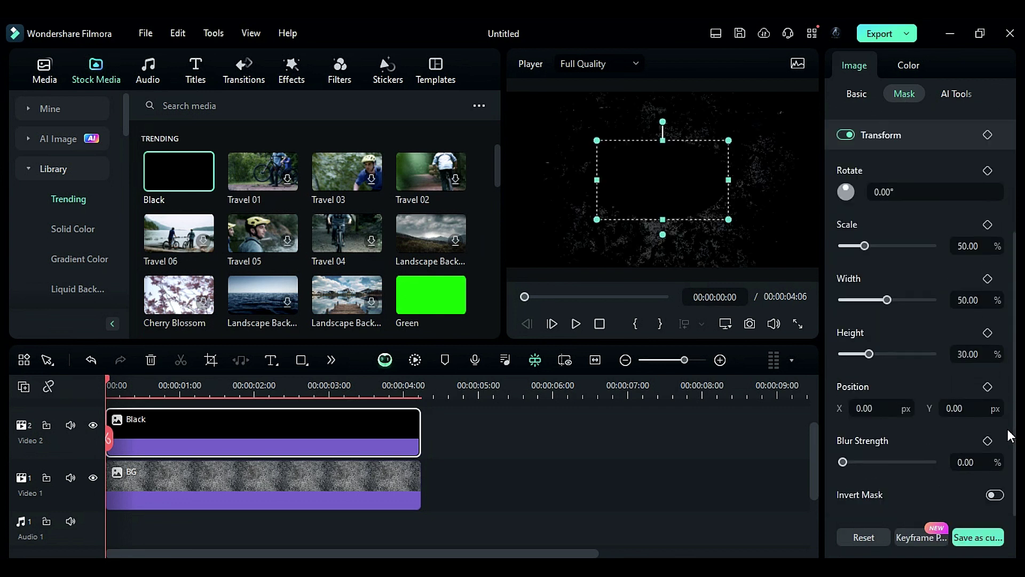
pyautogui.click(995, 495)
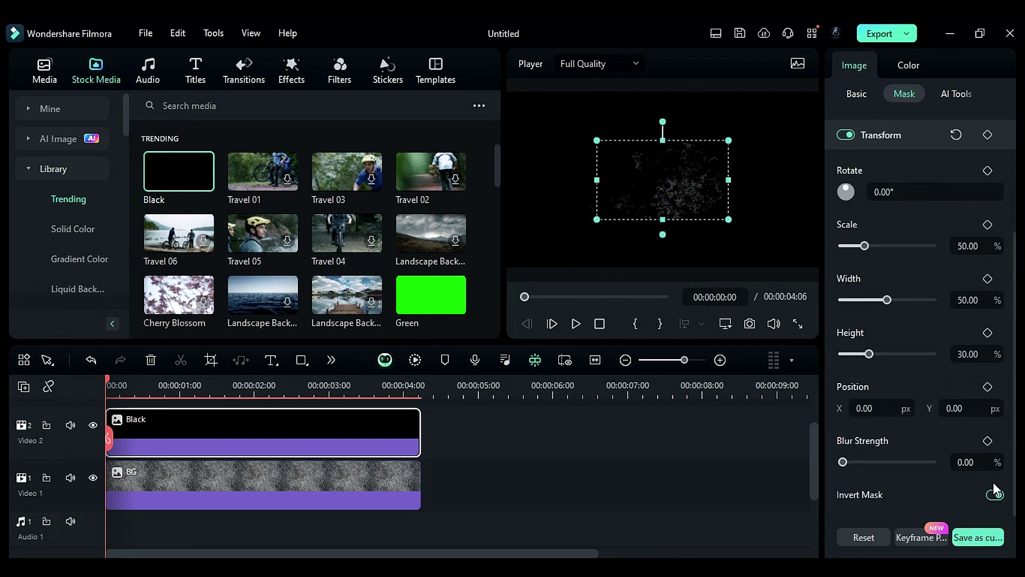
# Step: Set the Black clip's mask scale to 67% and its blur strength to 29%
pyautogui.click(968, 247)
pyautogui.write('67')
pyautogui.press('Return')
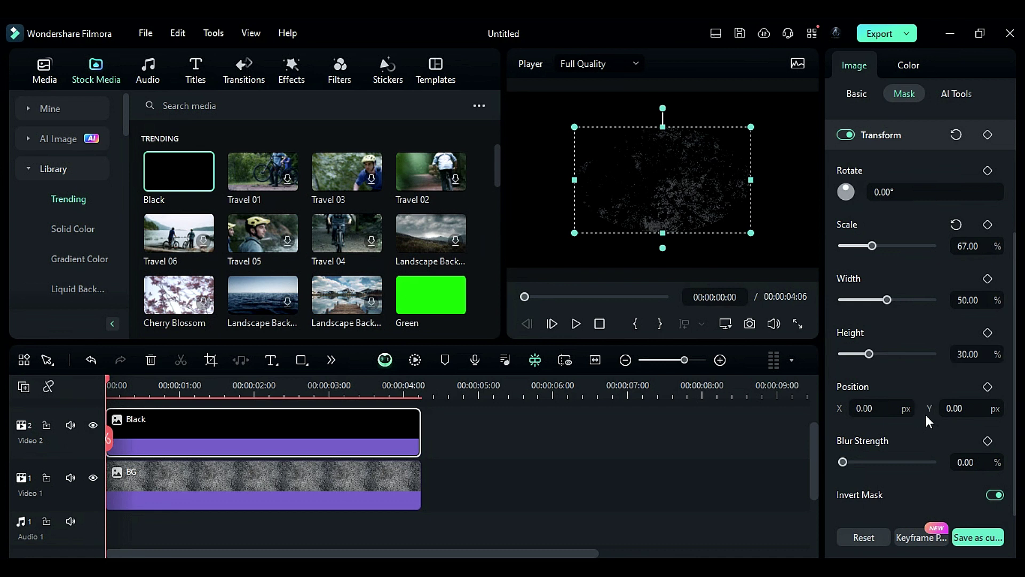
pyautogui.write('29')
pyautogui.press('Return')
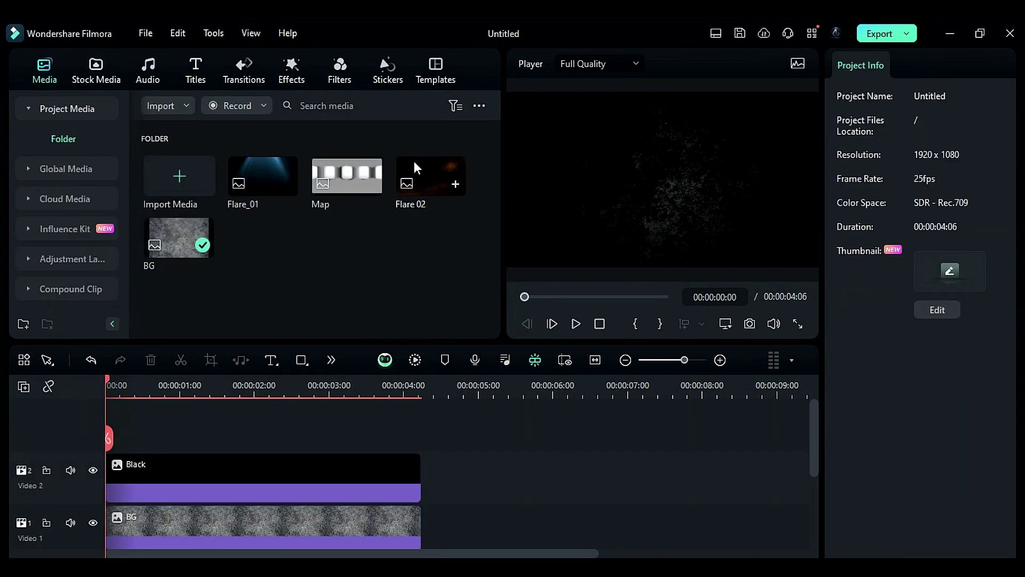
# Step: Place the Flare 02 image on a new track above the Black clip and trim it to the same length
pyautogui.moveTo(414, 161); pyautogui.dragTo(421, 437)
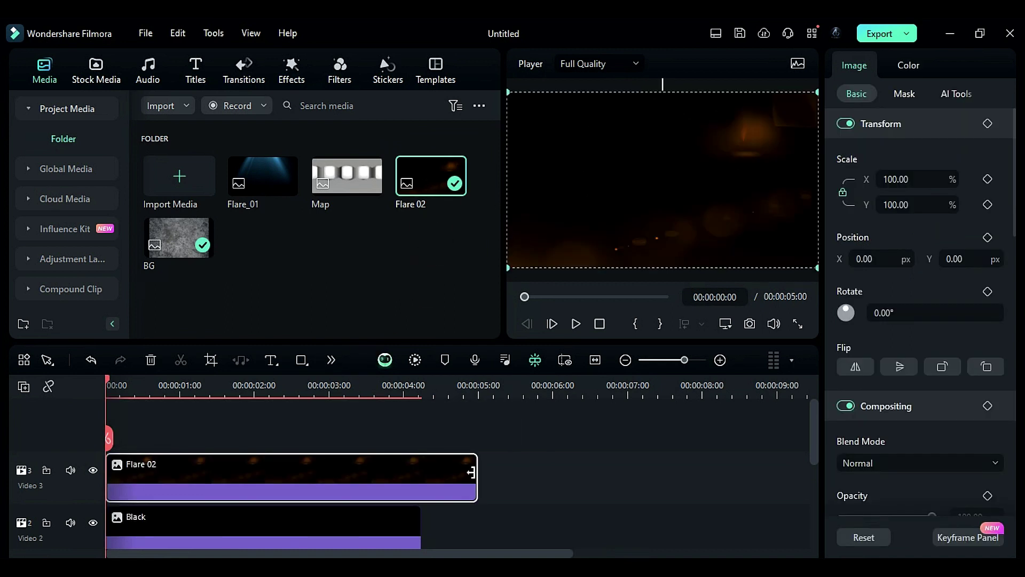
pyautogui.moveTo(471, 472); pyautogui.dragTo(420, 472)
# Step: Apply the NewBlue FX Tint filter to the Flare 02 clip and set its color to dark red #530000
pyautogui.click(299, 80)
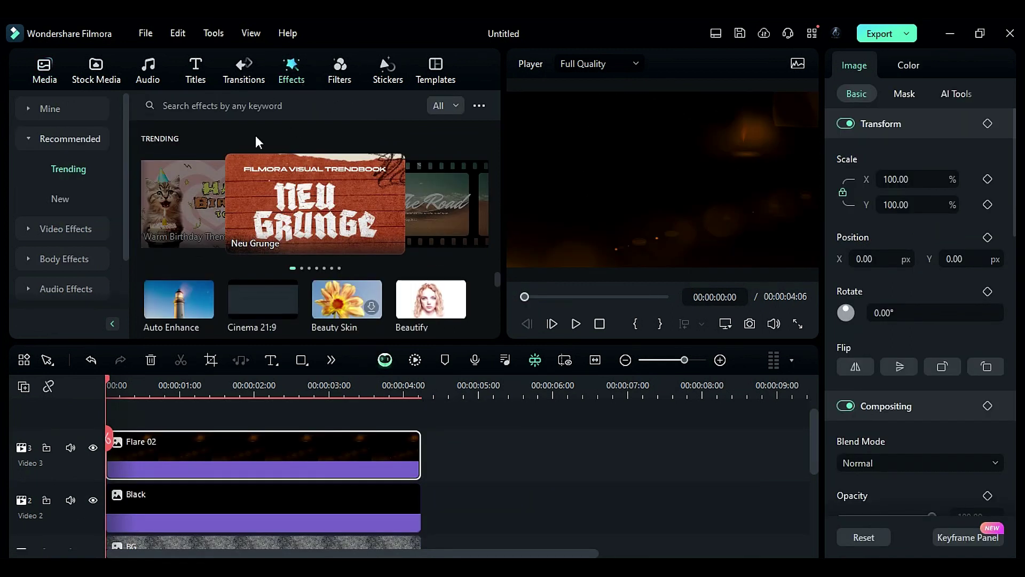
pyautogui.click(53, 258)
pyautogui.moveTo(179, 295); pyautogui.dragTo(207, 464)
pyautogui.click(962, 65)
pyautogui.click(849, 265)
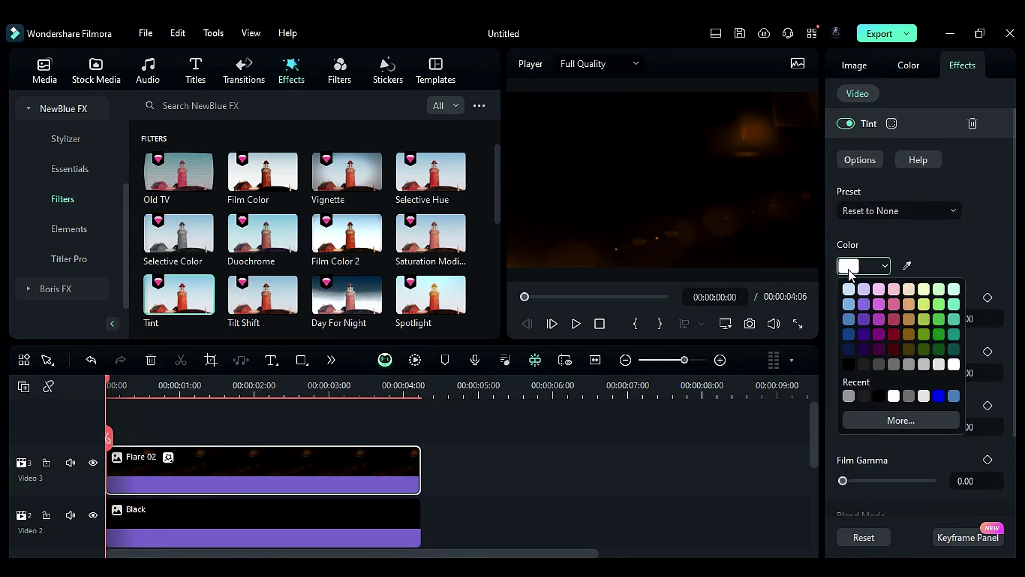
pyautogui.click(897, 418)
pyautogui.click(356, 172)
pyautogui.moveTo(694, 224); pyautogui.dragTo(695, 263)
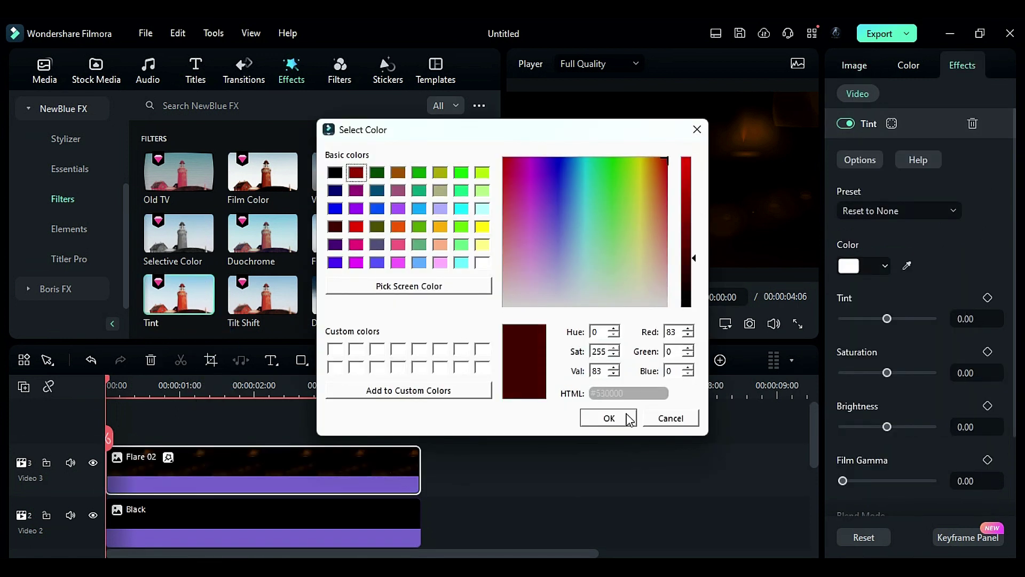
pyautogui.click(628, 419)
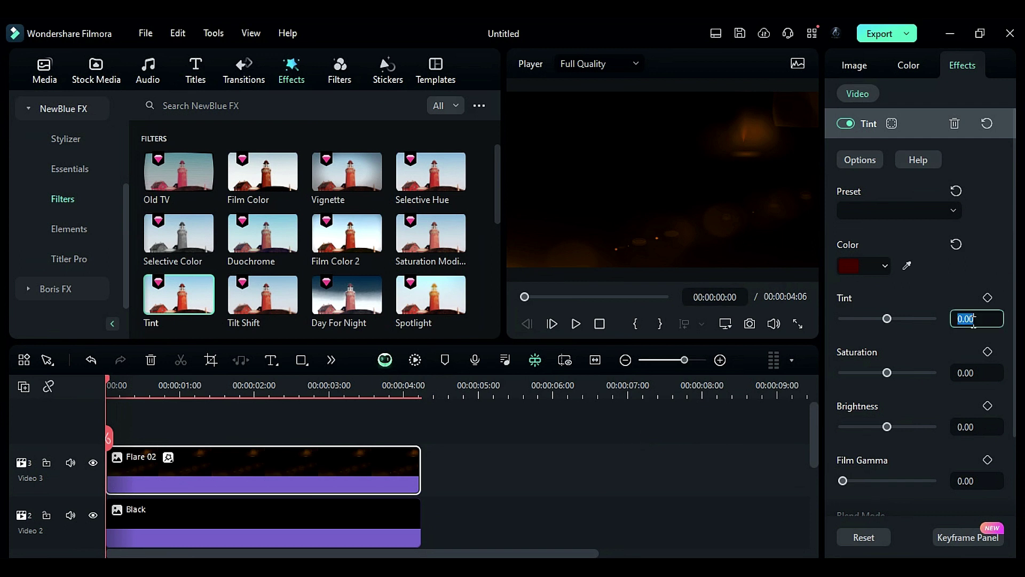
# Step: Set the Flare 02 clip's Tint effect to tint 14, saturation 34 and brightness -10
pyautogui.press('Return')
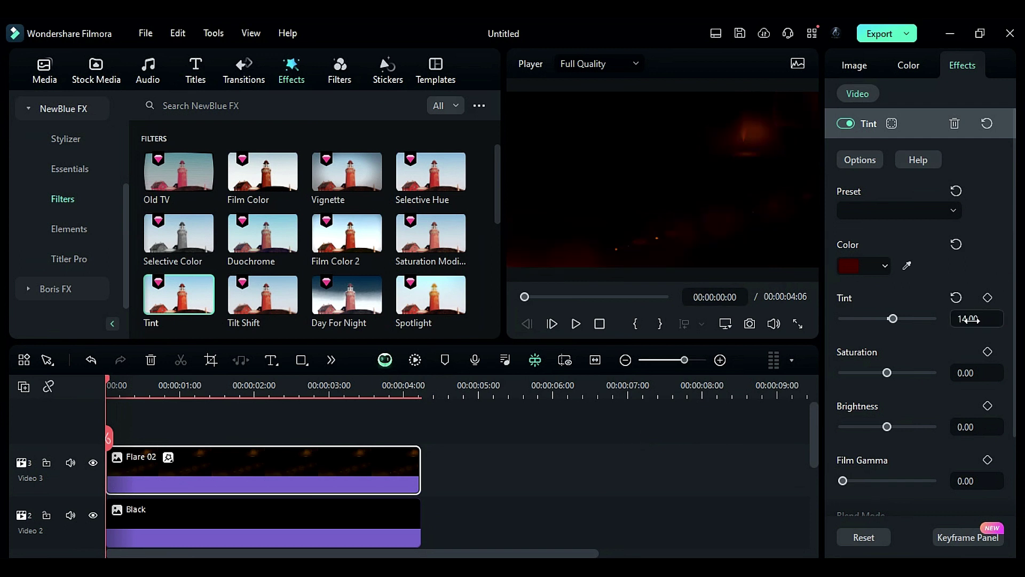
pyautogui.click(981, 378)
pyautogui.write('34')
pyautogui.press('Return')
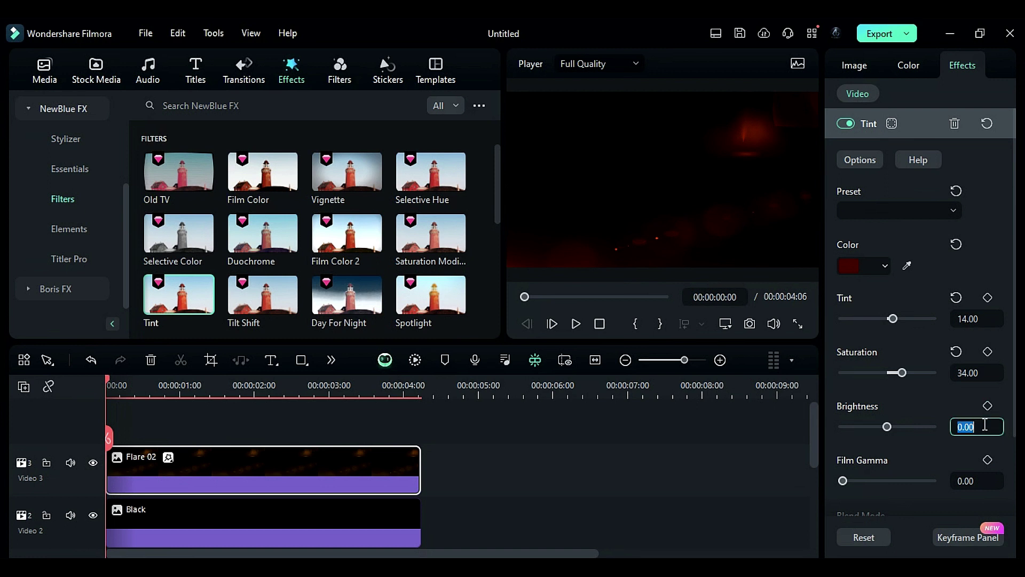
pyautogui.click(985, 424)
pyautogui.write('-10')
pyautogui.press('Return')
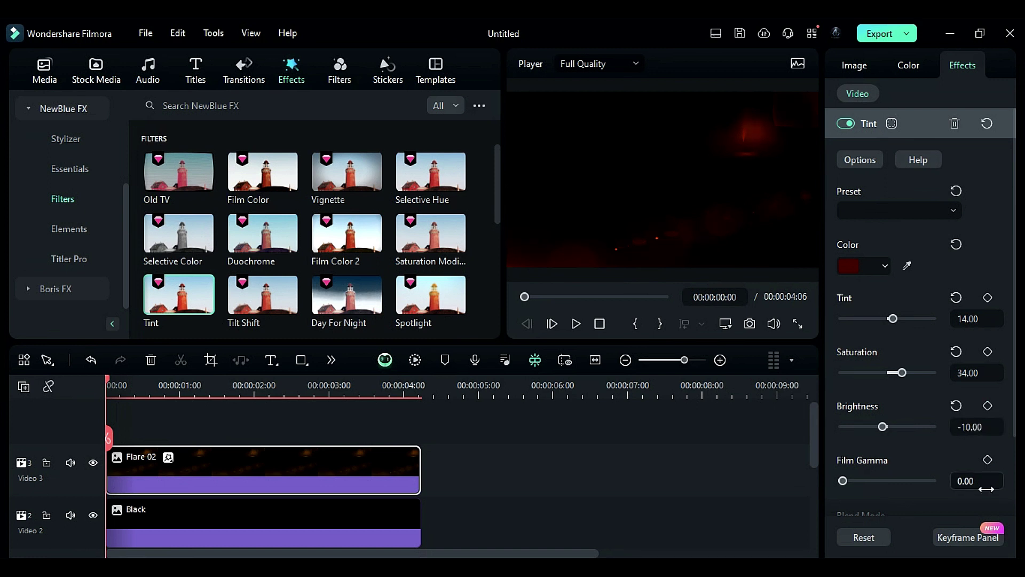
# Step: Set the Flare 02 clip's blend mode to Screen and its opacity to 23
pyautogui.click(855, 65)
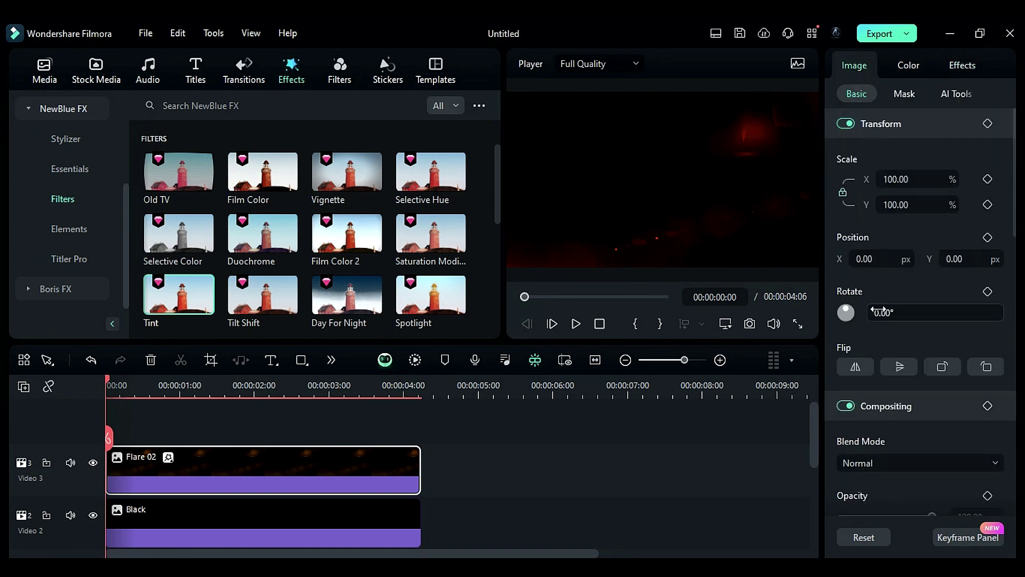
pyautogui.click(905, 457)
pyautogui.scroll(-1, 901, 374)
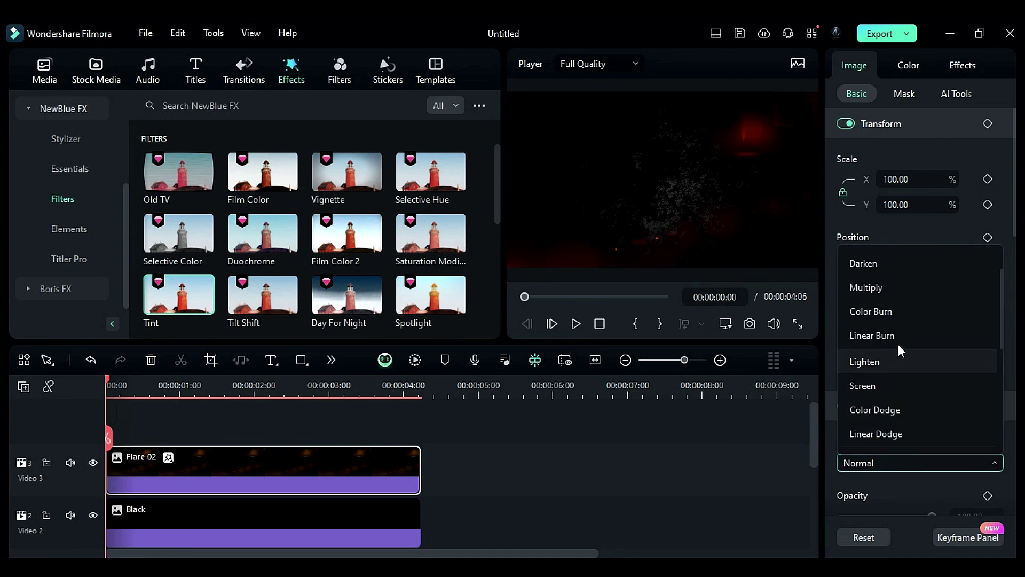
pyautogui.click(900, 382)
pyautogui.scroll(-1, 908, 450)
pyautogui.moveTo(931, 427); pyautogui.dragTo(864, 426)
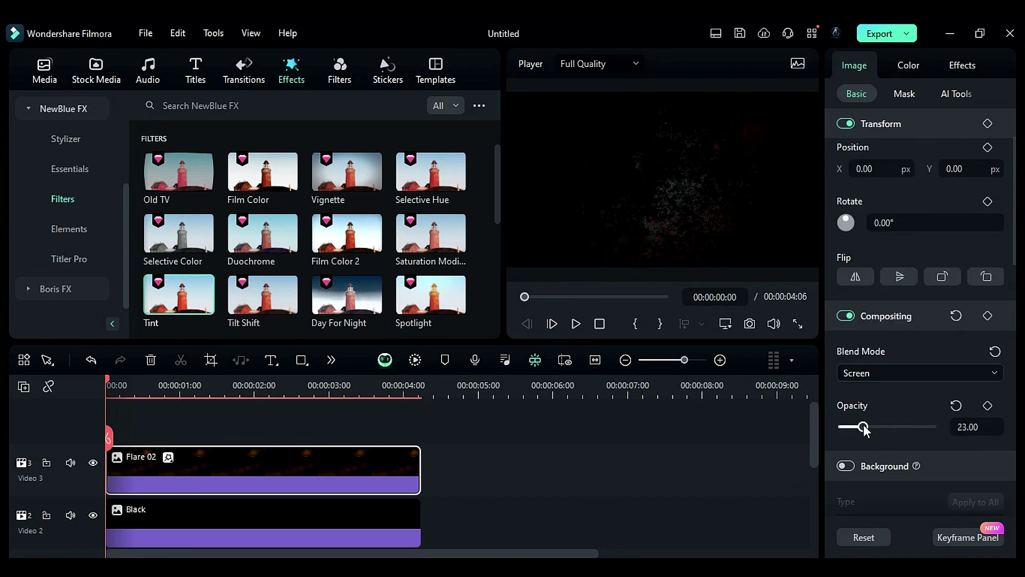
# Step: Animate the Flare 02 clip's opacity with varied keyframes along its whole length, ending at 55, and play the flicker back
pyautogui.click(987, 407)
pyautogui.press('Right')
pyautogui.press('Right')
pyautogui.press('Right')
pyautogui.press('Right')
pyautogui.press('Right')
pyautogui.press('Right')
pyautogui.moveTo(872, 426)
pyautogui.mouseDown()
pyautogui.moveTo(891, 426)
pyautogui.moveTo(854, 426)
pyautogui.moveTo(907, 430)
pyautogui.moveTo(882, 430)
pyautogui.mouseUp()
pyautogui.press('Right')
pyautogui.press('Right')
pyautogui.press('Right')
pyautogui.press('Right')
pyautogui.press('Right')
pyautogui.press('Right')
pyautogui.press('Right')
pyautogui.press('Right')
pyautogui.press('Right')
pyautogui.press('Right')
pyautogui.press('Right')
pyautogui.press('Right')
pyautogui.press('Right')
pyautogui.press('space')
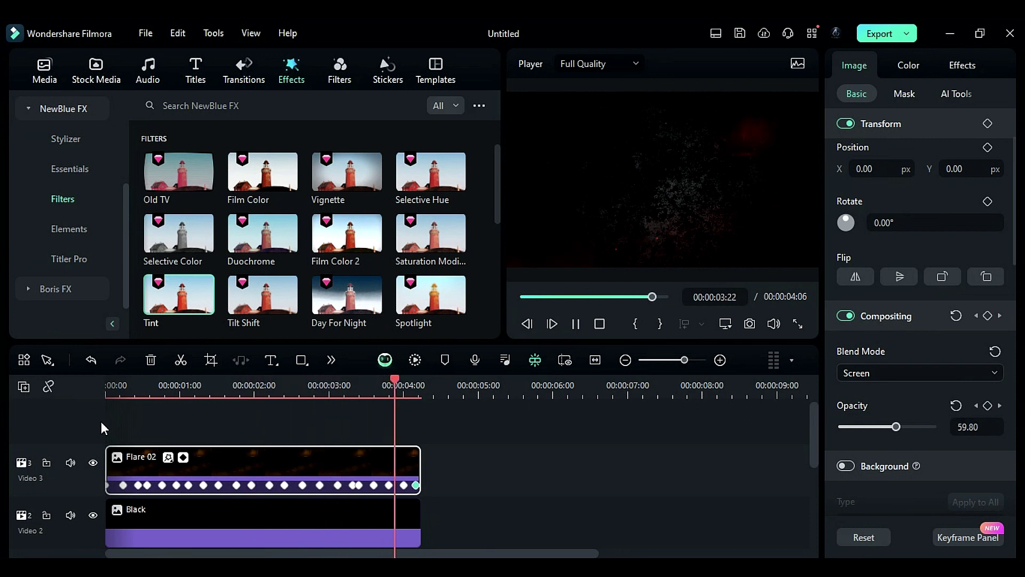
# Step: Turn the Flare 02 clip into a compound clip named Flare
pyautogui.rightClick(146, 458)
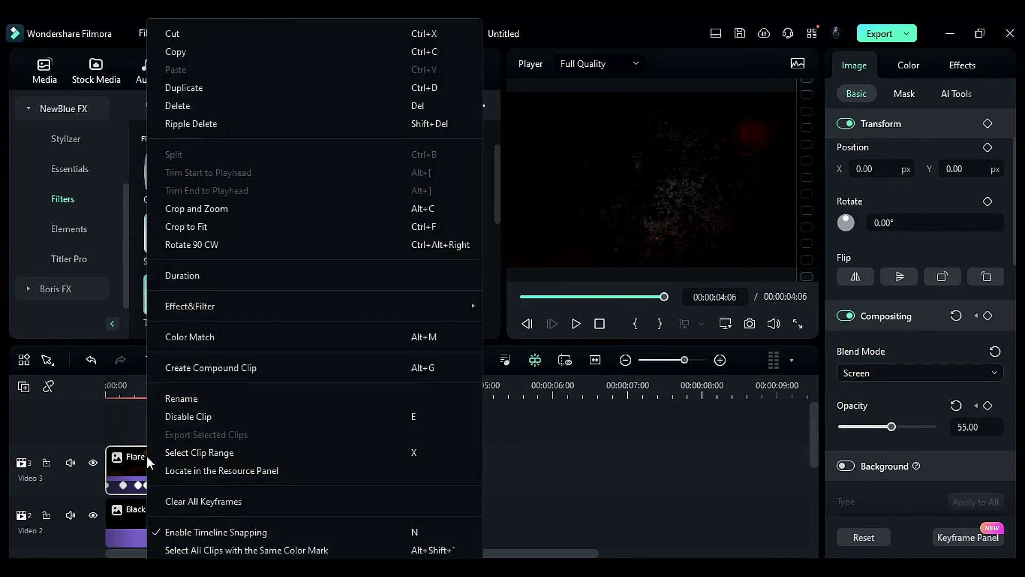
pyautogui.click(204, 367)
pyautogui.write('Flare')
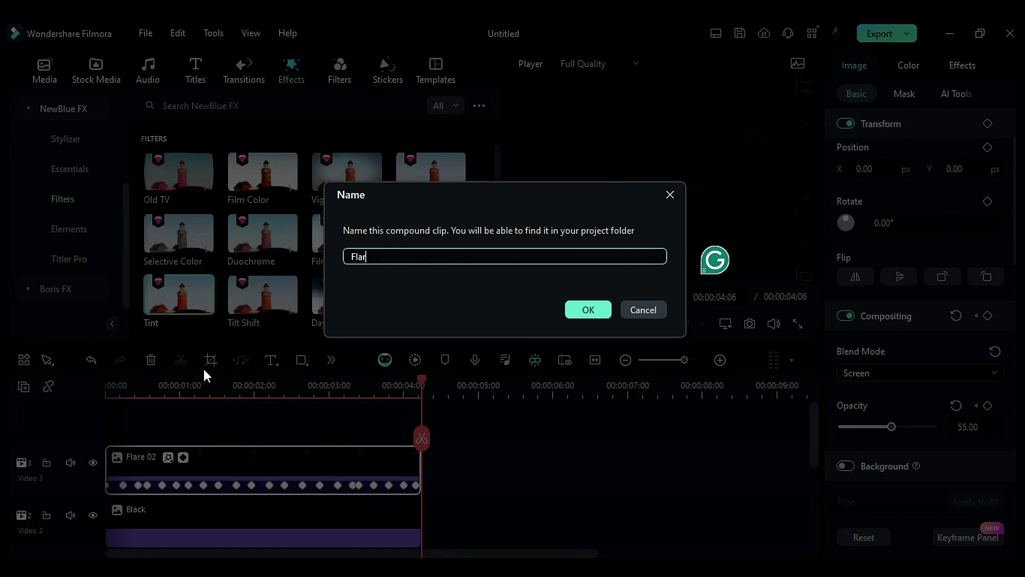
pyautogui.click(588, 312)
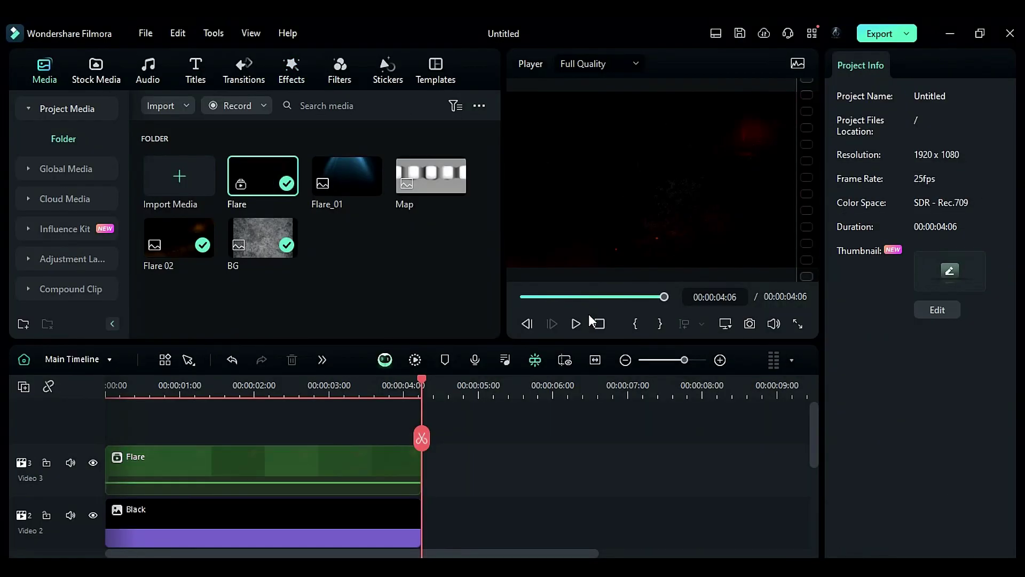
# Step: Set the Flare compound clip's opacity to 79 and play the result back
pyautogui.click(391, 470)
pyautogui.moveTo(924, 428); pyautogui.dragTo(914, 427)
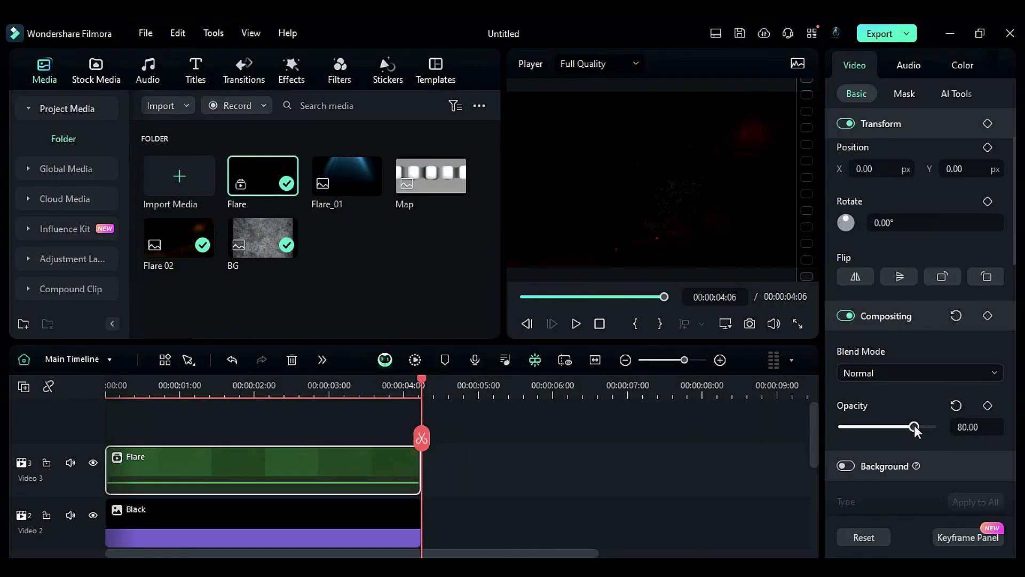
pyautogui.press('space')
pyautogui.moveTo(313, 291); pyautogui.dragTo(265, 412)
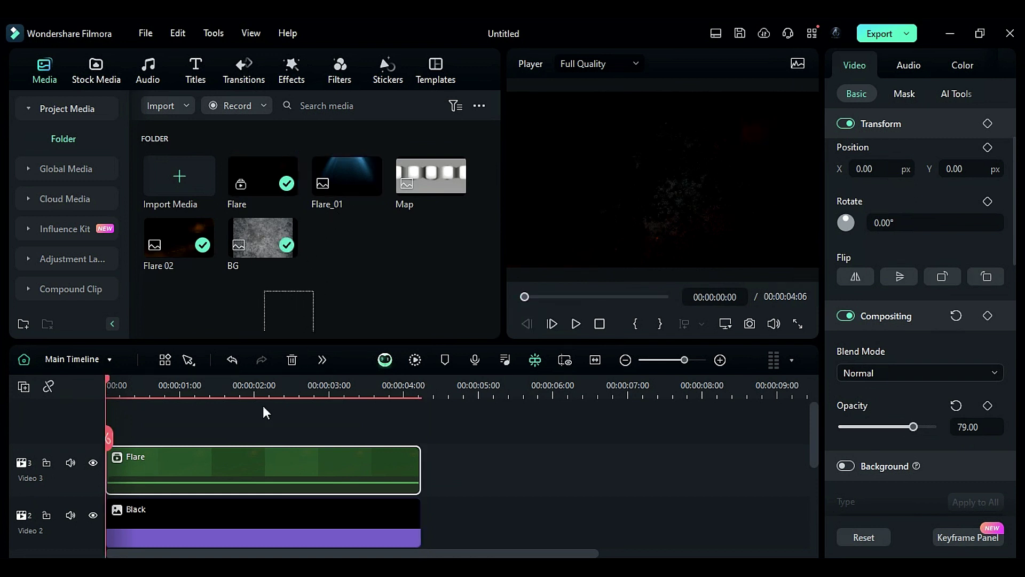
# Step: Place the Flare_01 image above the Flare clip from the timeline start and trim it to 00:00:04:06
pyautogui.moveTo(349, 173); pyautogui.dragTo(152, 437)
pyautogui.moveTo(475, 473); pyautogui.dragTo(421, 473)
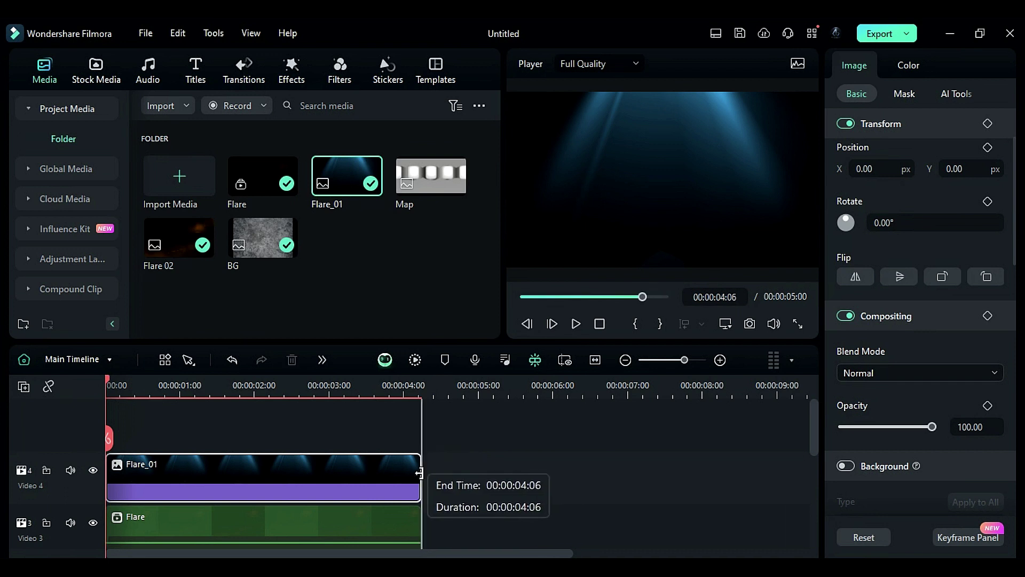
pyautogui.scroll(-1, 431, 477)
# Step: Set the Flare_01 clip's blend mode to Screen and its opacity to 48
pyautogui.click(931, 373)
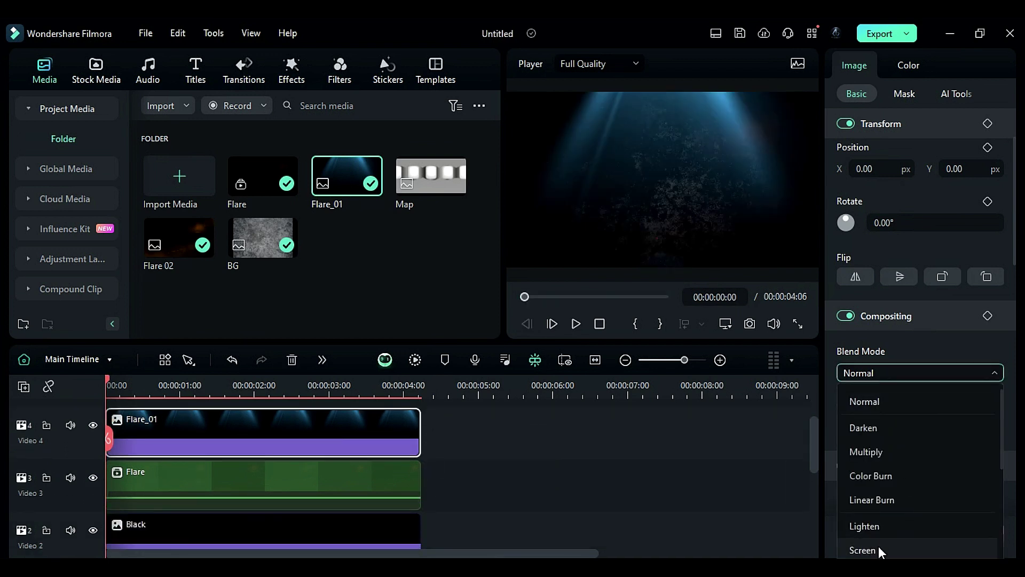
pyautogui.click(879, 547)
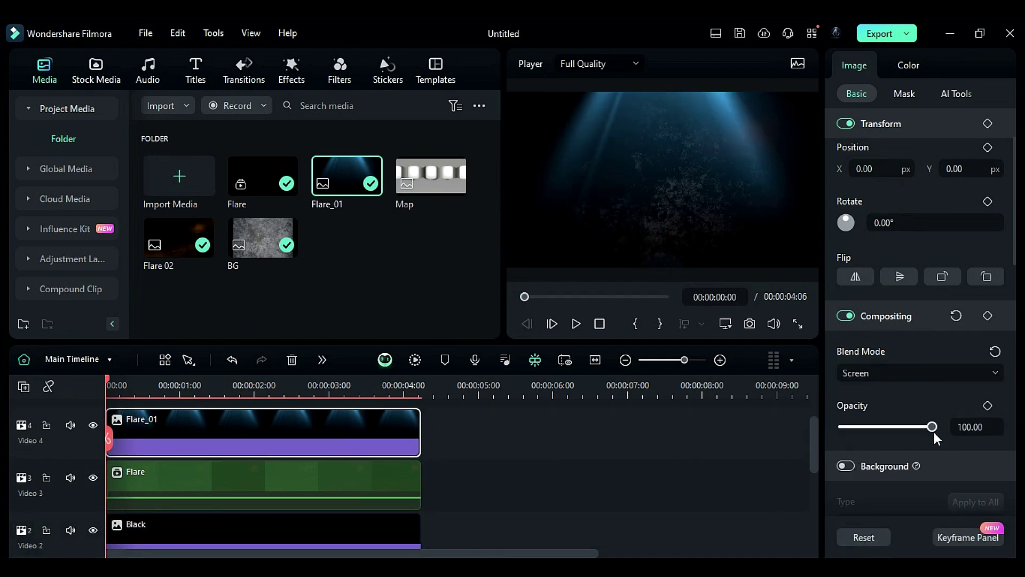
pyautogui.moveTo(934, 432); pyautogui.dragTo(886, 440)
# Step: Animate the Flare_01 clip's opacity with varied keyframes along its whole length and play the flicker back
pyautogui.click(988, 406)
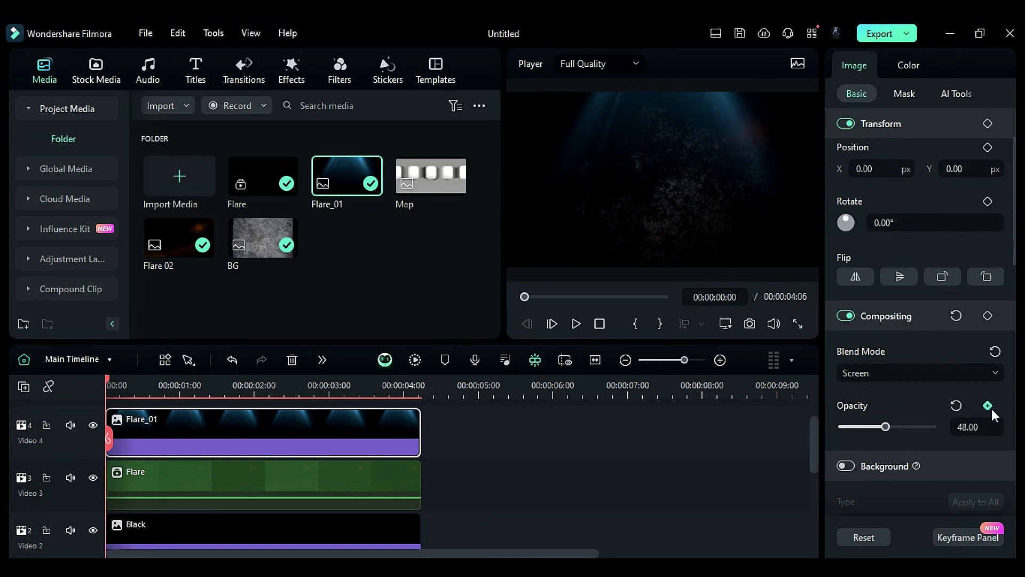
pyautogui.press('space')
pyautogui.moveTo(886, 426)
pyautogui.mouseDown()
pyautogui.moveTo(920, 428)
pyautogui.moveTo(875, 426)
pyautogui.moveTo(902, 427)
pyautogui.mouseUp()
pyautogui.click(100, 389)
pyautogui.press('space')
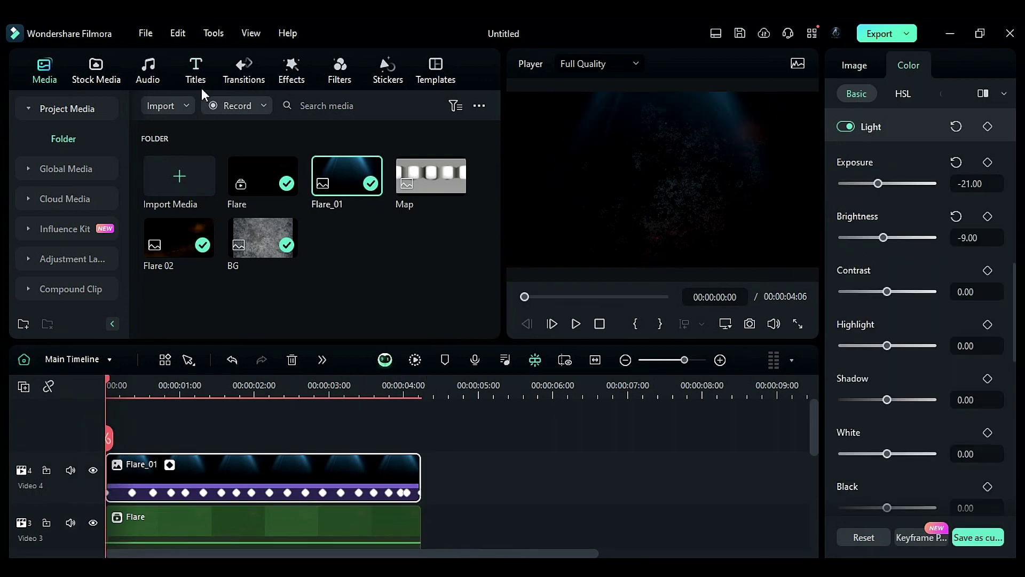
# Step: Add a Default Title on a track above the Flare_01 clip and change its text to TRAILER
pyautogui.click(200, 82)
pyautogui.click(201, 83)
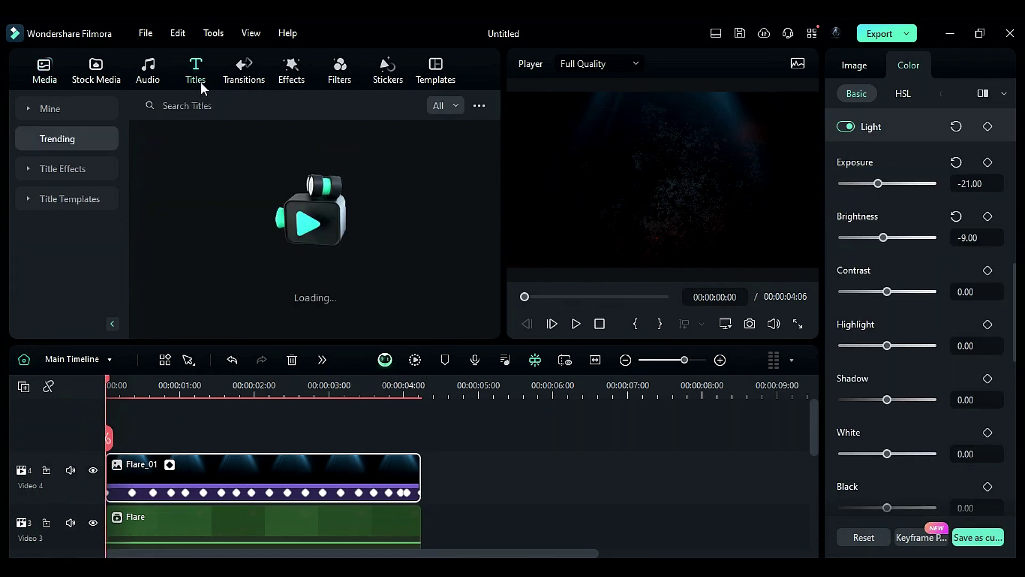
pyautogui.scroll(-5, 356, 281)
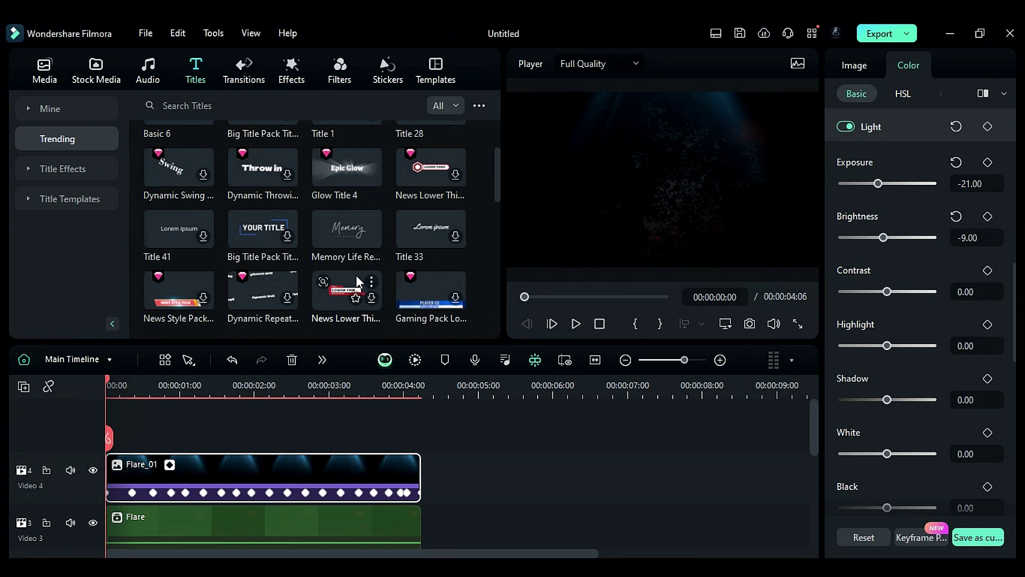
pyautogui.scroll(-3, 358, 281)
pyautogui.moveTo(262, 248); pyautogui.dragTo(420, 468)
pyautogui.moveTo(924, 160); pyautogui.dragTo(837, 157)
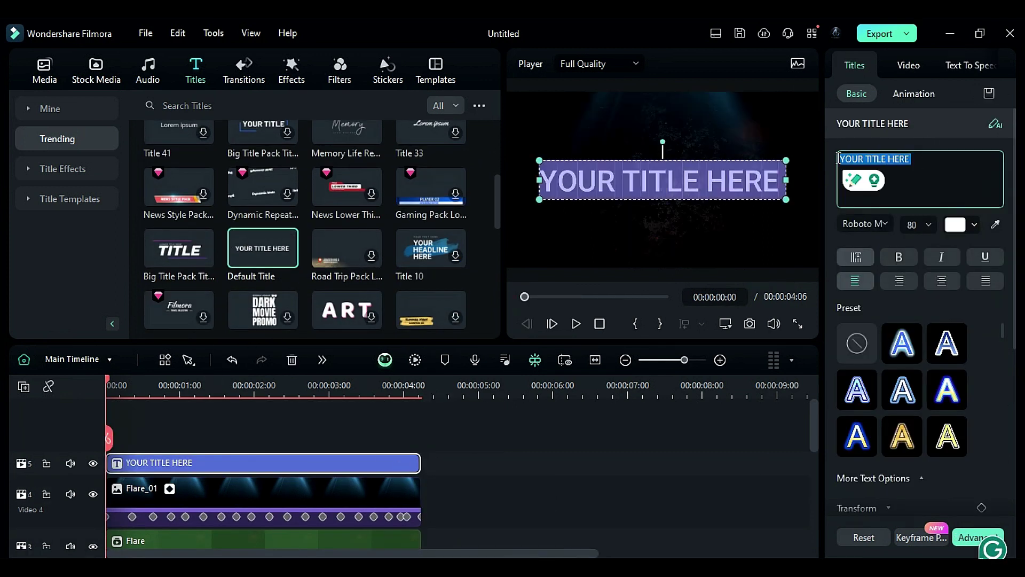
pyautogui.write('TRAILER')
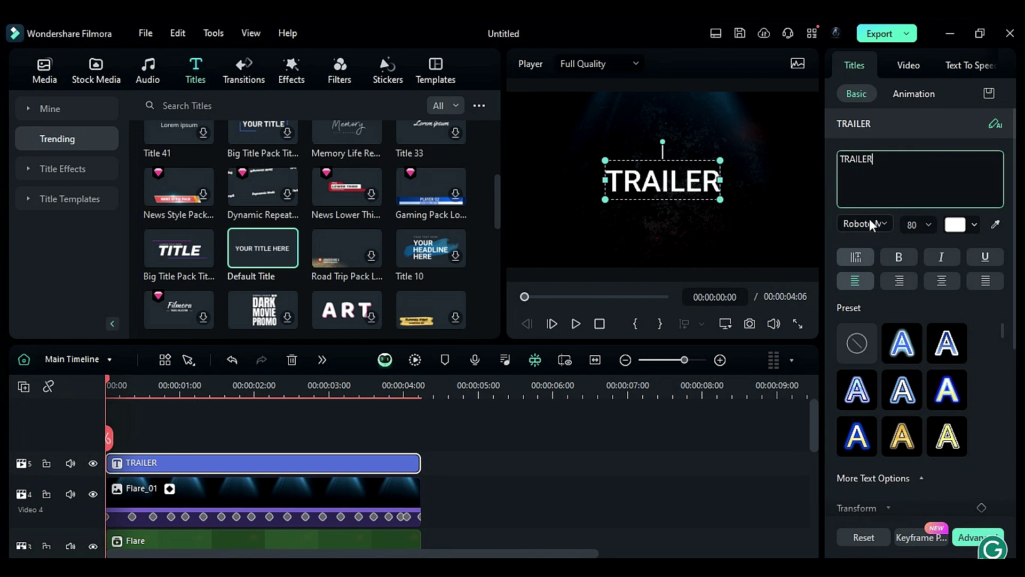
# Step: Set the TRAILER title's font to Norwester and its character spacing to 8 in the advanced text settings
pyautogui.click(872, 224)
pyautogui.write('Nor')
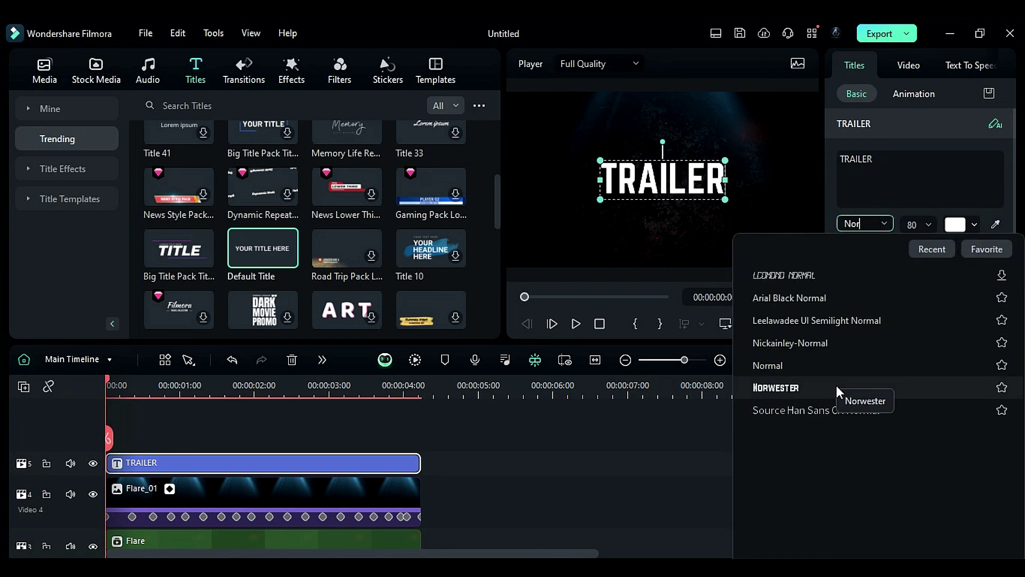
pyautogui.click(835, 388)
pyautogui.click(977, 537)
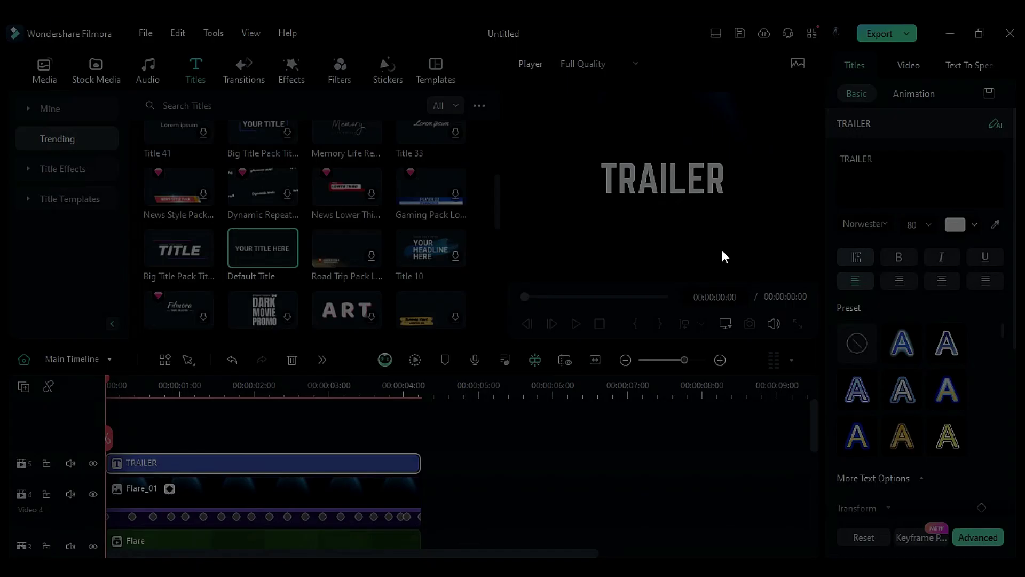
pyautogui.press('Down')
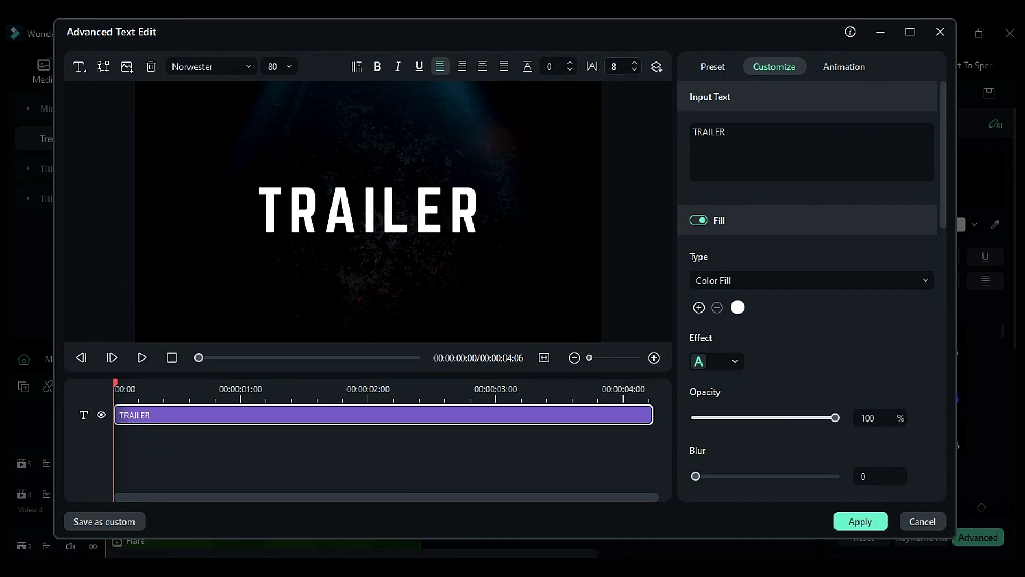
pyautogui.click(861, 522)
# Step: Duplicate the TRAILER title onto the track above and recolor the copy light gray
pyautogui.keyDown('alt'); pyautogui.moveTo(204, 470); pyautogui.dragTo(198, 442); pyautogui.keyUp('alt')
pyautogui.click(174, 389)
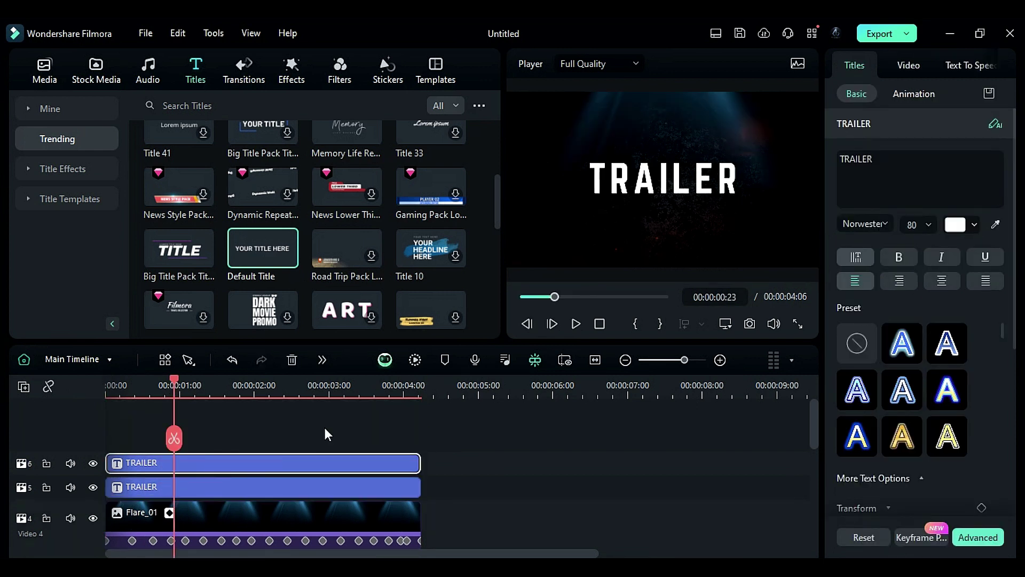
pyautogui.click(955, 225)
pyautogui.click(910, 333)
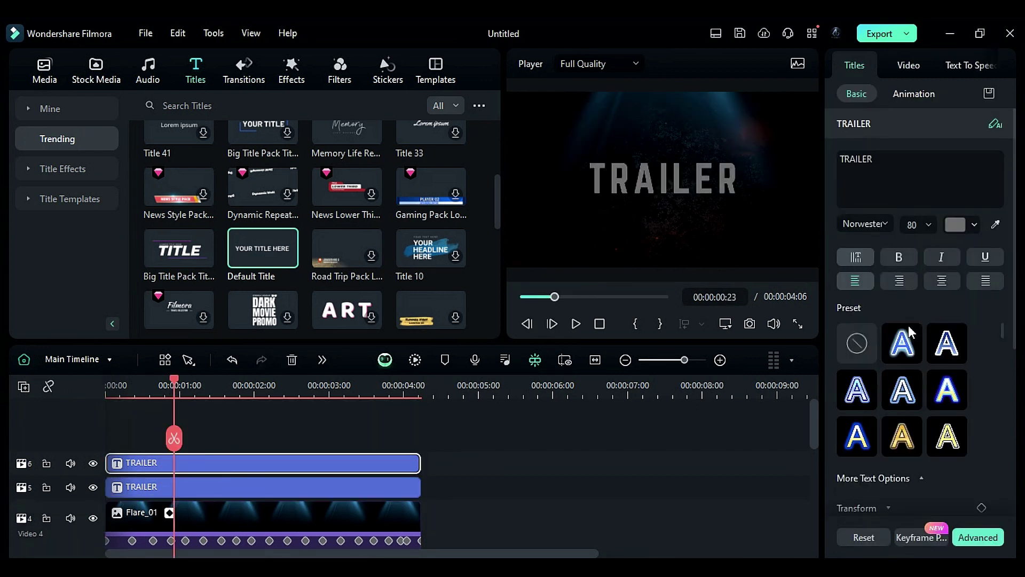
pyautogui.click(955, 224)
pyautogui.click(909, 324)
pyautogui.click(955, 224)
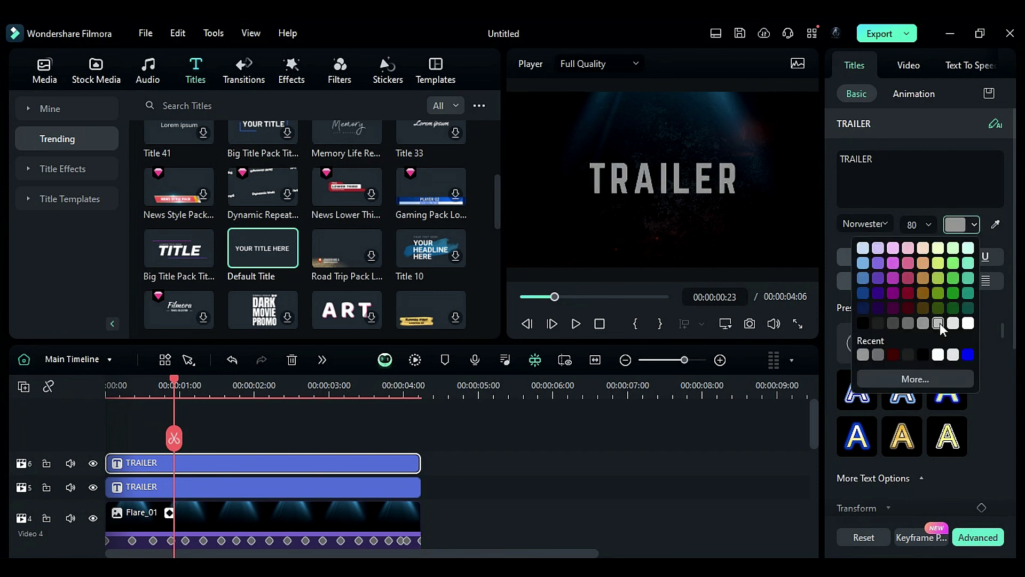
pyautogui.click(942, 327)
# Step: Offset the lower white TRAILER title by setting its X position to 5 px
pyautogui.click(346, 488)
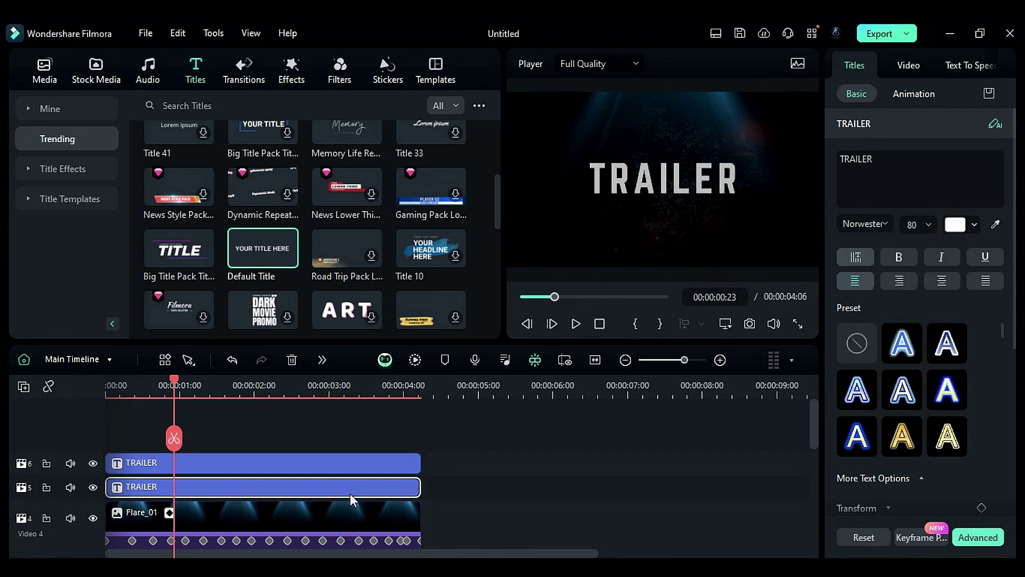
pyautogui.click(923, 73)
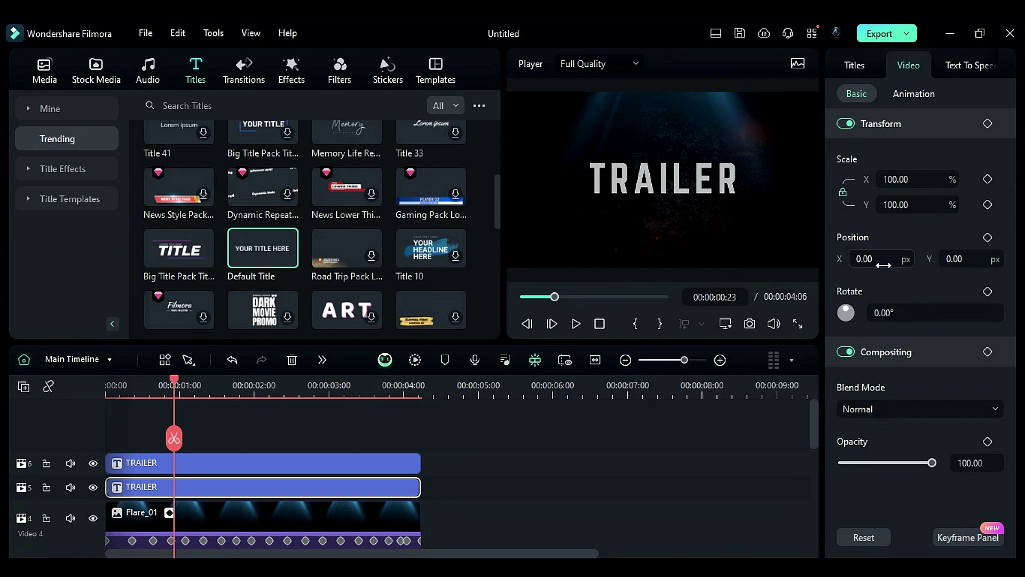
pyautogui.moveTo(883, 265); pyautogui.dragTo(887, 265)
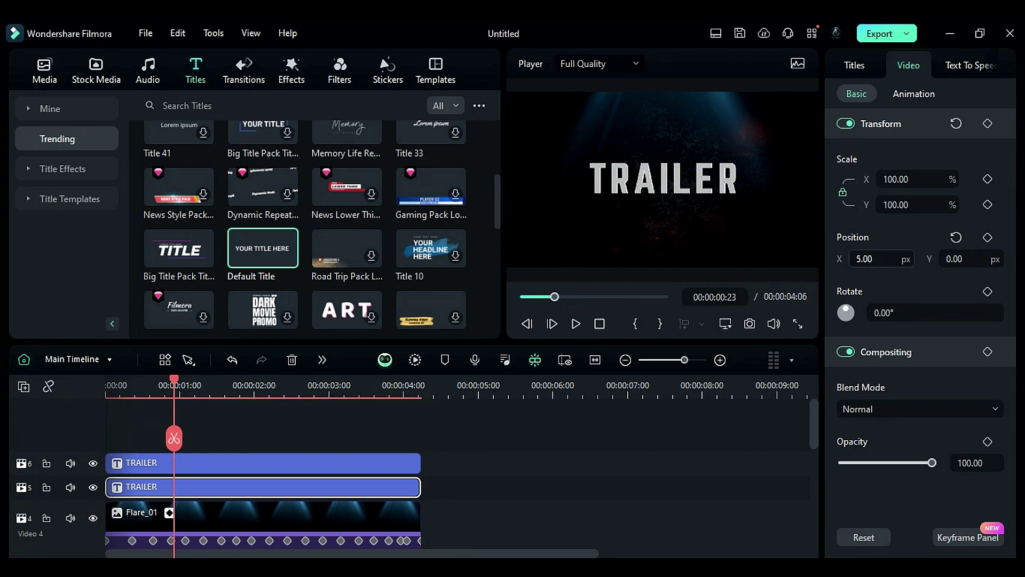
# Step: Place the Map image on a track above both TRAILER titles and trim it to end with them
pyautogui.click(55, 73)
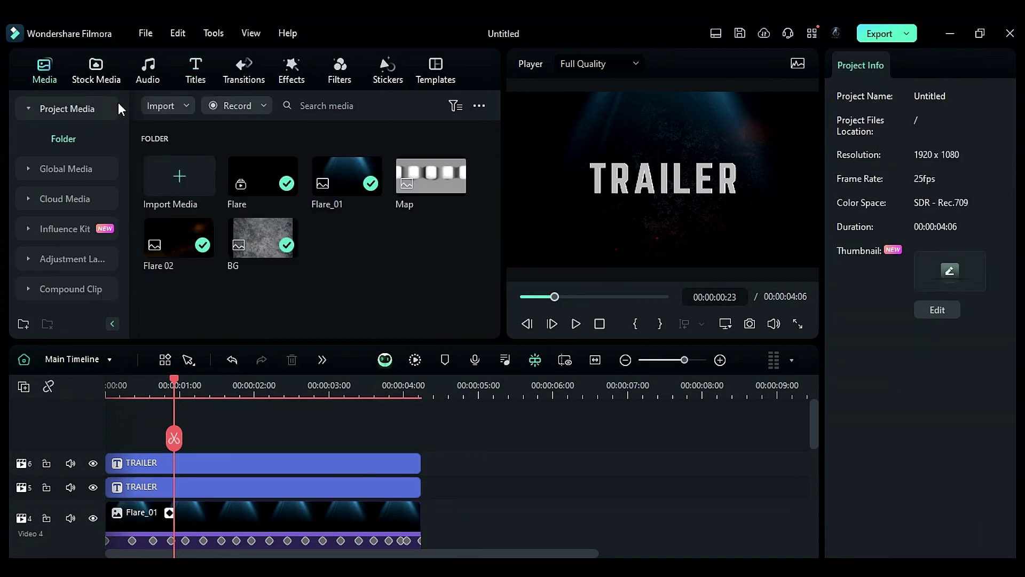
pyautogui.moveTo(432, 184); pyautogui.dragTo(242, 445)
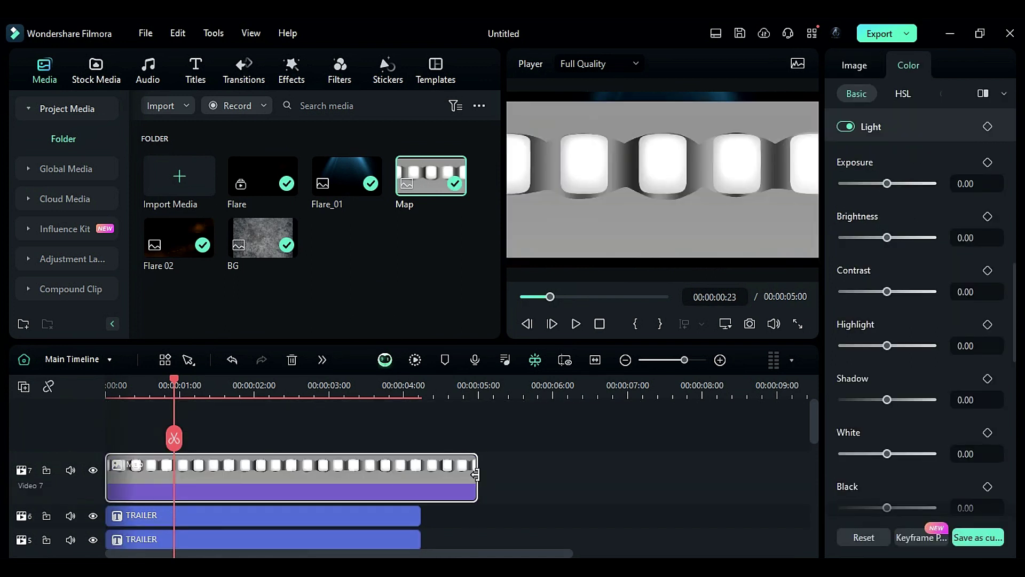
pyautogui.moveTo(476, 474); pyautogui.dragTo(420, 479)
# Step: Scale the Map clip to 67% and set its Y position to -57 px
pyautogui.click(854, 65)
pyautogui.moveTo(897, 205); pyautogui.dragTo(879, 206)
pyautogui.moveTo(954, 259); pyautogui.dragTo(924, 259)
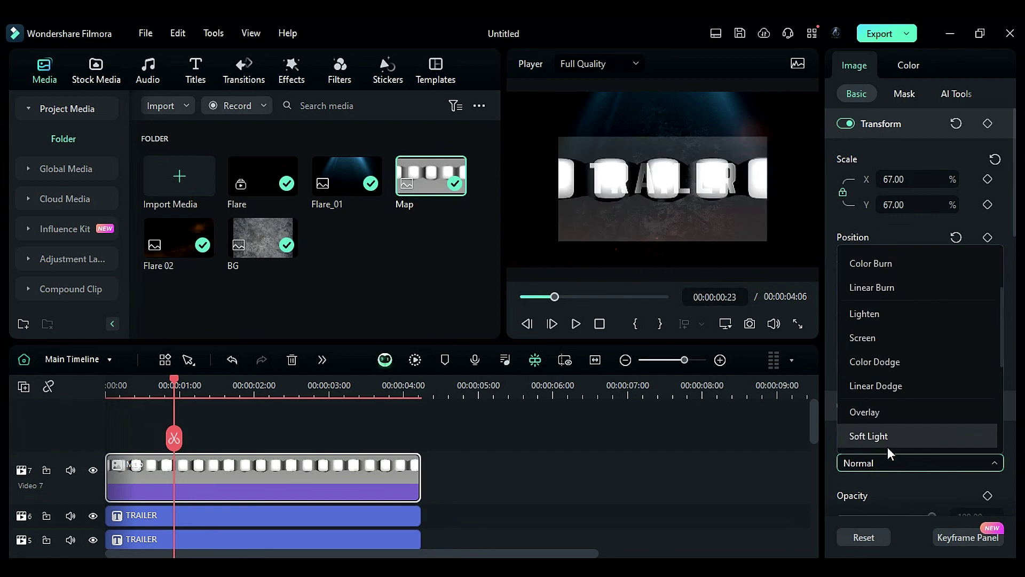
# Step: Set the Map clip's blend mode to Multiply and its X position to -74 px
pyautogui.scroll(3, 895, 301)
pyautogui.click(892, 313)
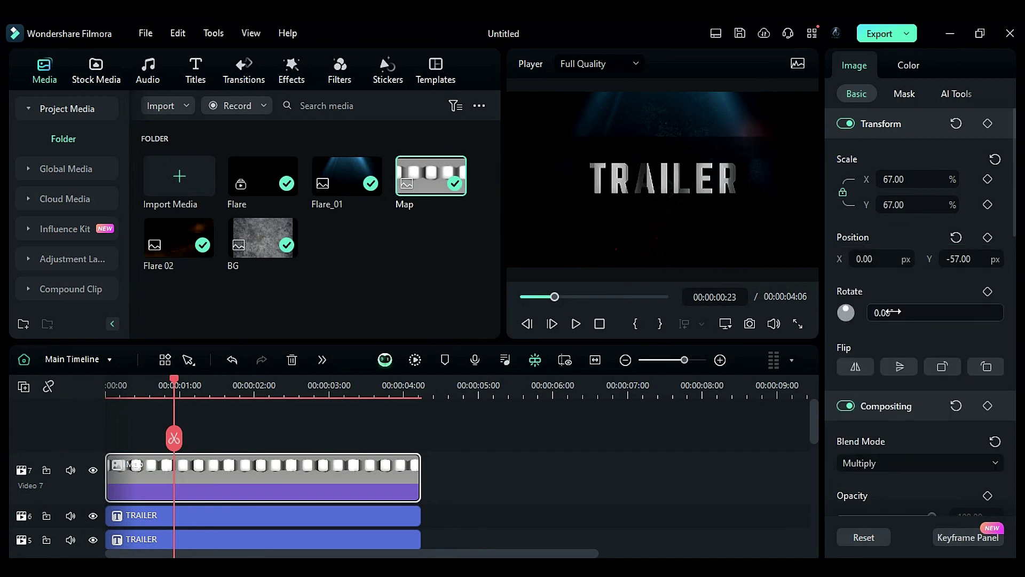
pyautogui.moveTo(876, 259); pyautogui.dragTo(836, 259)
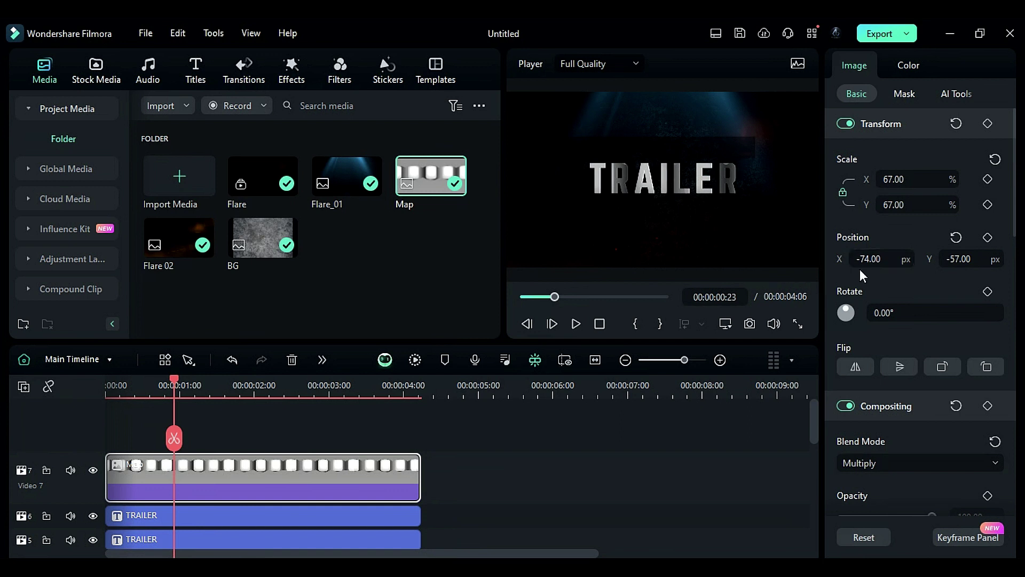
# Step: Keyframe the Map clip's position at the start and shift its X position rightward at 00:00:04:05, then preview the animation
pyautogui.moveTo(171, 394); pyautogui.dragTo(106, 385)
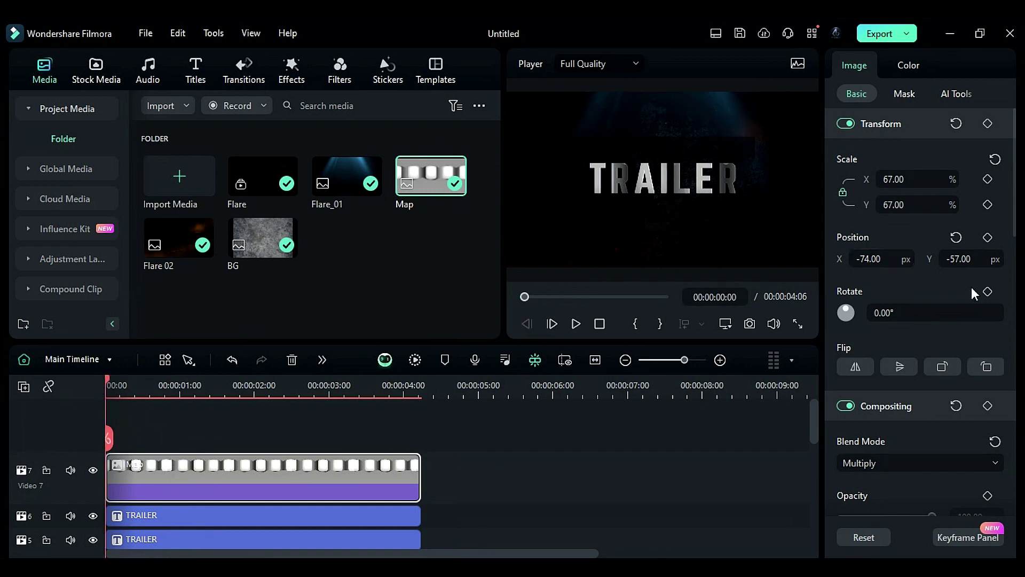
pyautogui.click(987, 238)
pyautogui.click(418, 389)
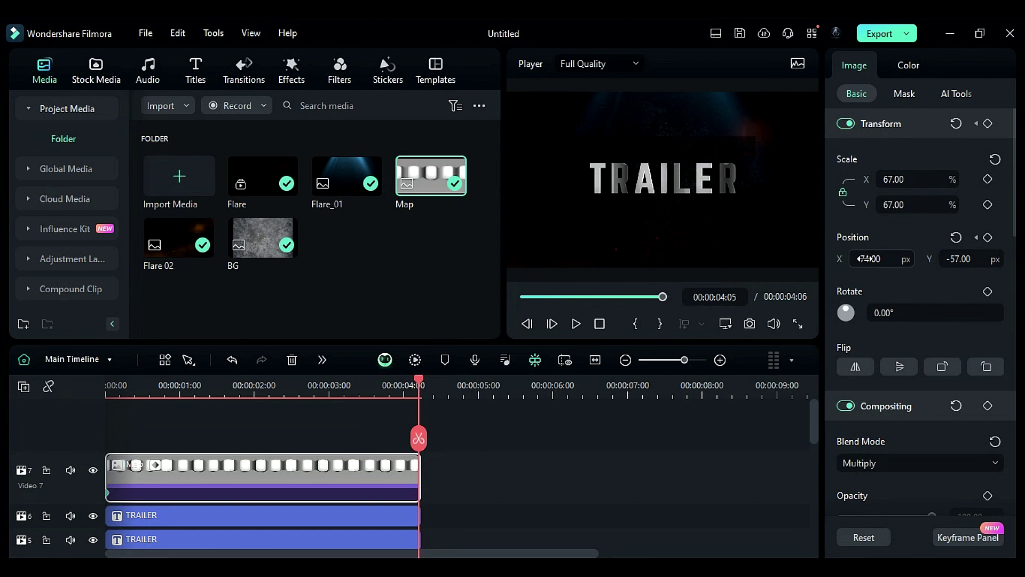
pyautogui.moveTo(870, 259); pyautogui.dragTo(1024, 259)
pyautogui.moveTo(870, 259)
pyautogui.mouseDown()
pyautogui.moveTo(885, 259)
pyautogui.moveTo(865, 259)
pyautogui.mouseUp()
pyautogui.click(106, 382)
pyautogui.press('space')
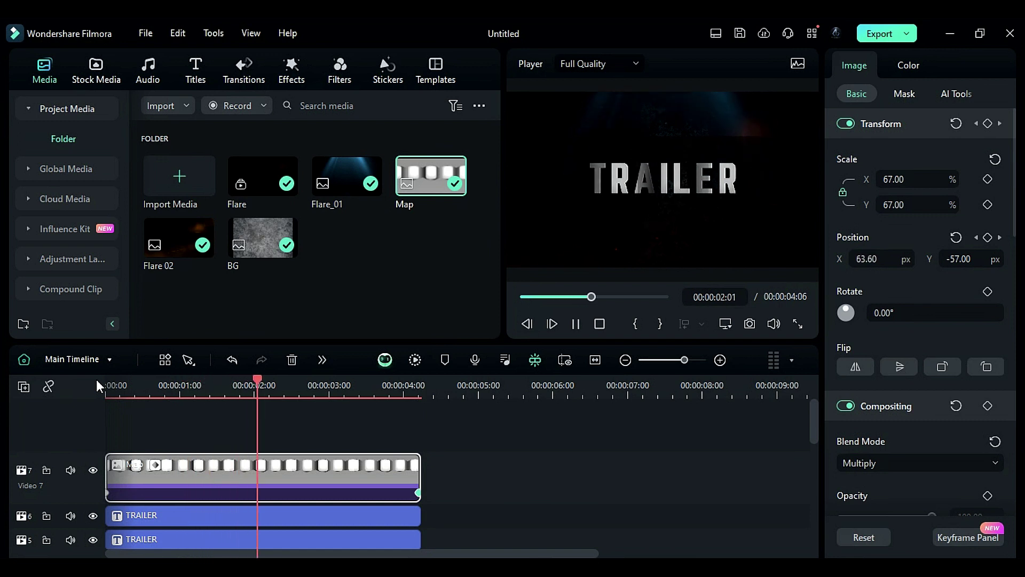
pyautogui.press('space')
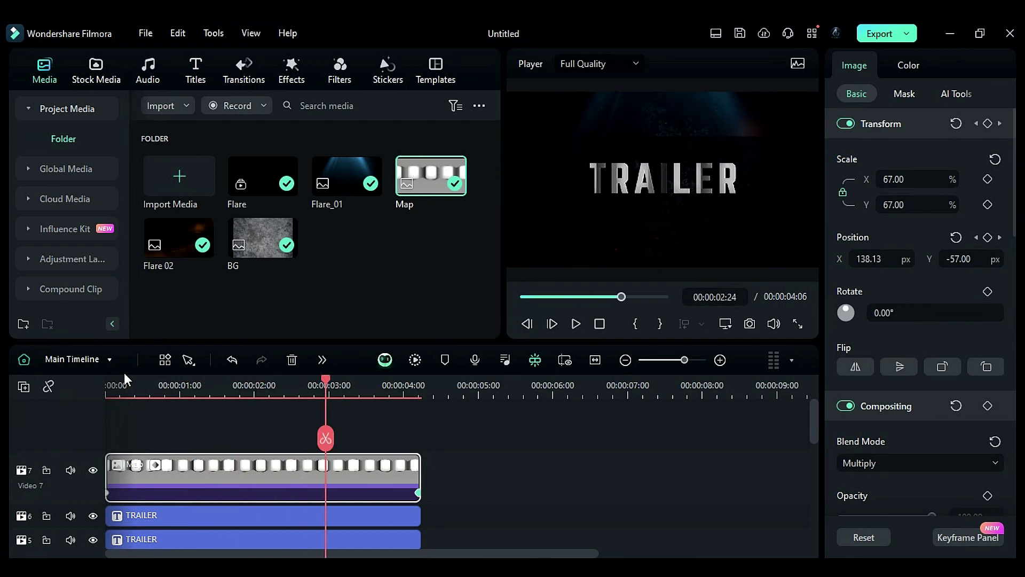
pyautogui.click(102, 385)
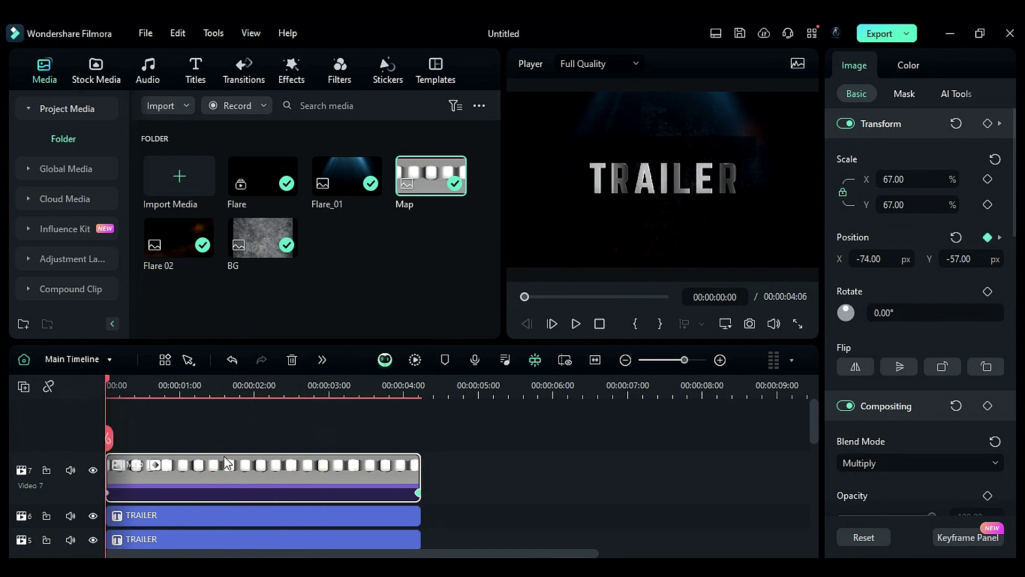
# Step: Add a Default Title above the Map clip, trim it to end with the other clips, and set its text to CINEMATIC
pyautogui.click(195, 69)
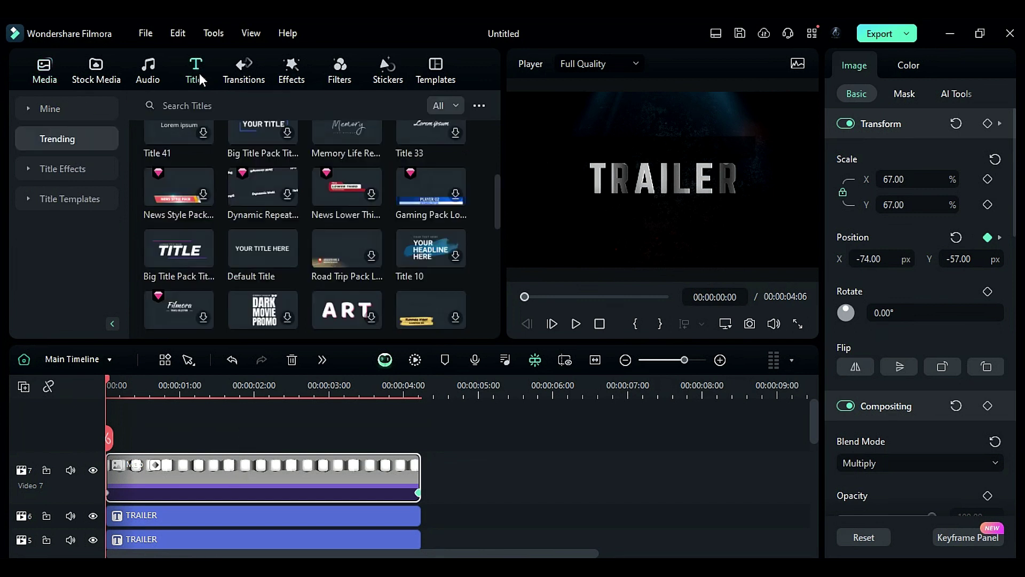
pyautogui.moveTo(263, 248); pyautogui.dragTo(200, 430)
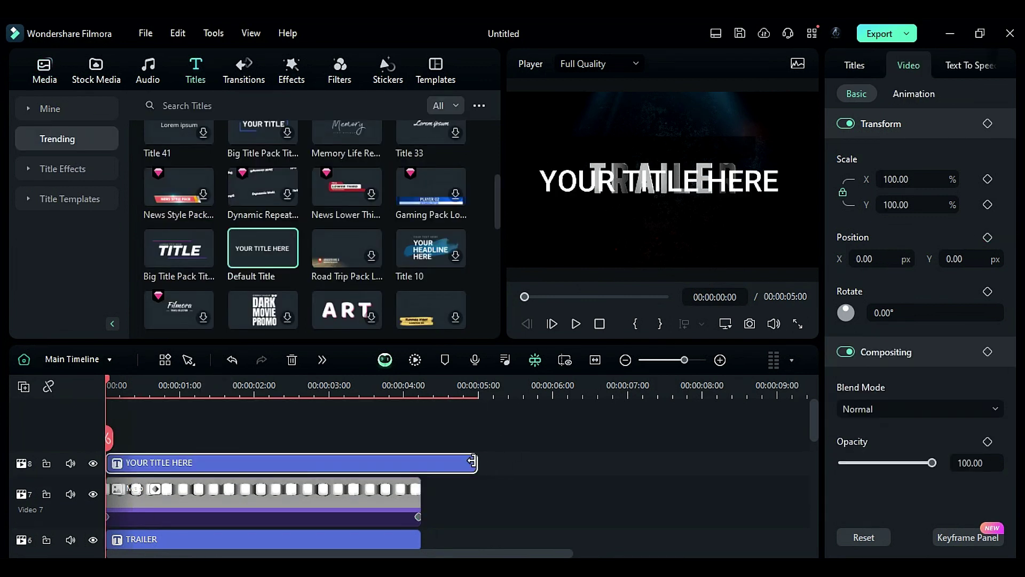
pyautogui.moveTo(476, 462); pyautogui.dragTo(420, 462)
pyautogui.doubleClick(362, 470)
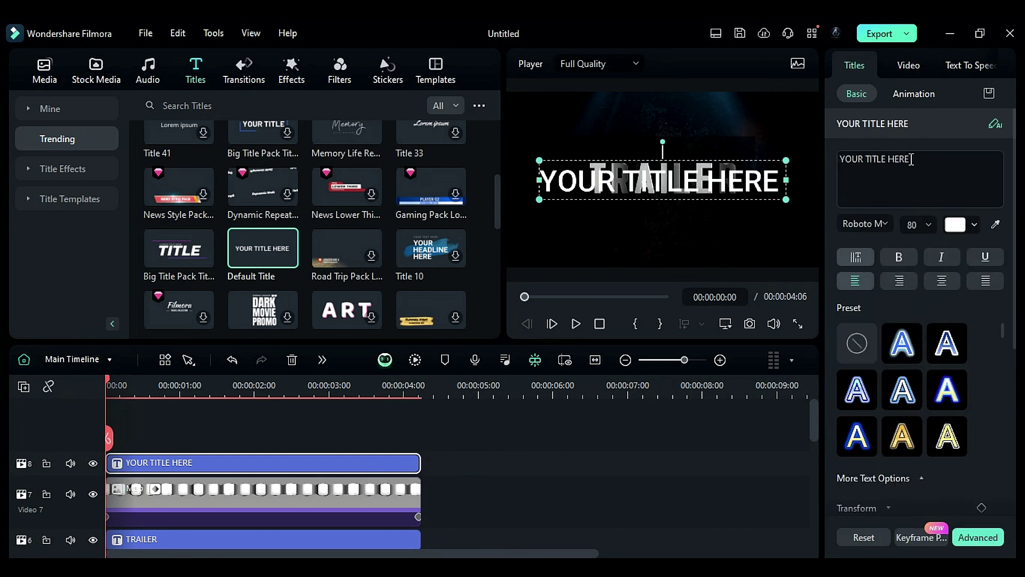
pyautogui.write('CINEMATIC')
# Step: Set the CINEMATIC title in bold Montserrat, shrink it to size 40, and center it above the TRAILER text
pyautogui.click(865, 225)
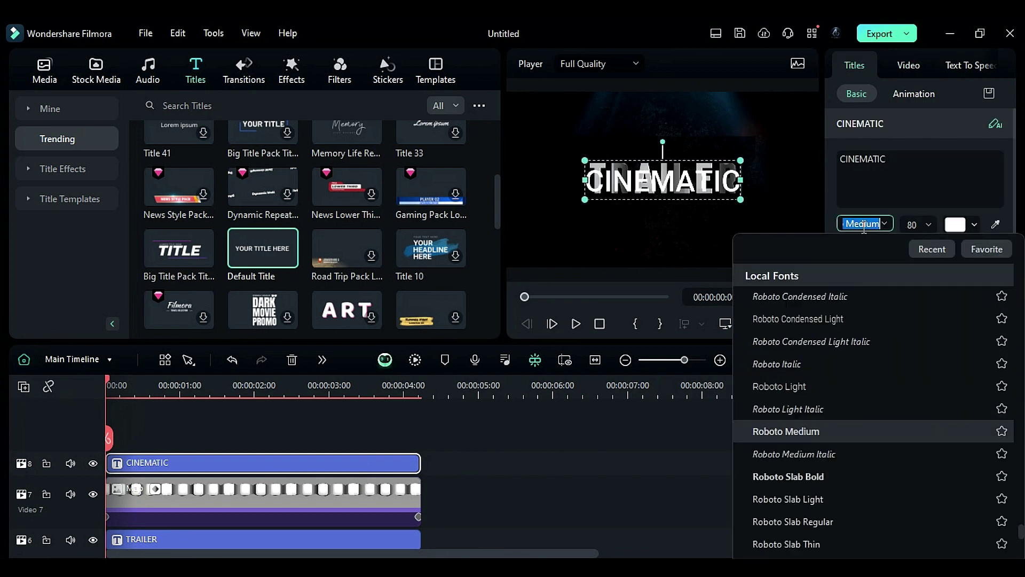
pyautogui.write('mont')
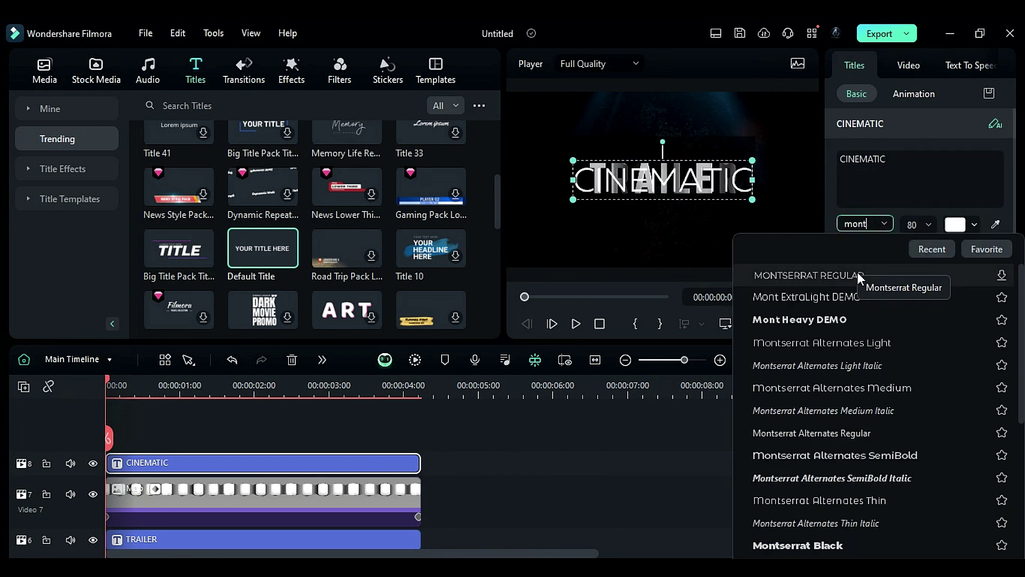
pyautogui.scroll(-6, 863, 361)
pyautogui.click(837, 536)
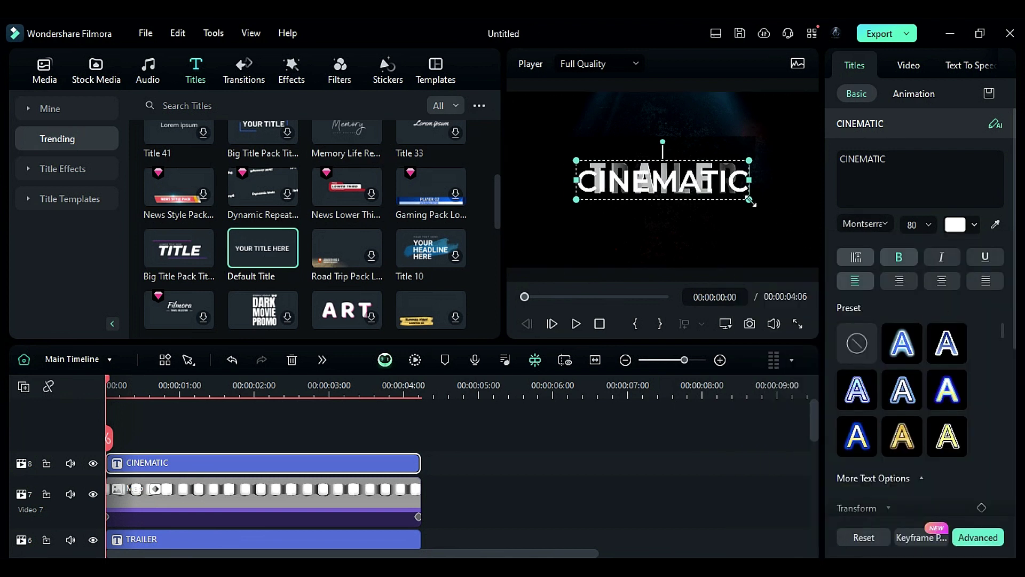
pyautogui.moveTo(749, 199); pyautogui.dragTo(694, 157)
pyautogui.moveTo(669, 153); pyautogui.dragTo(682, 153)
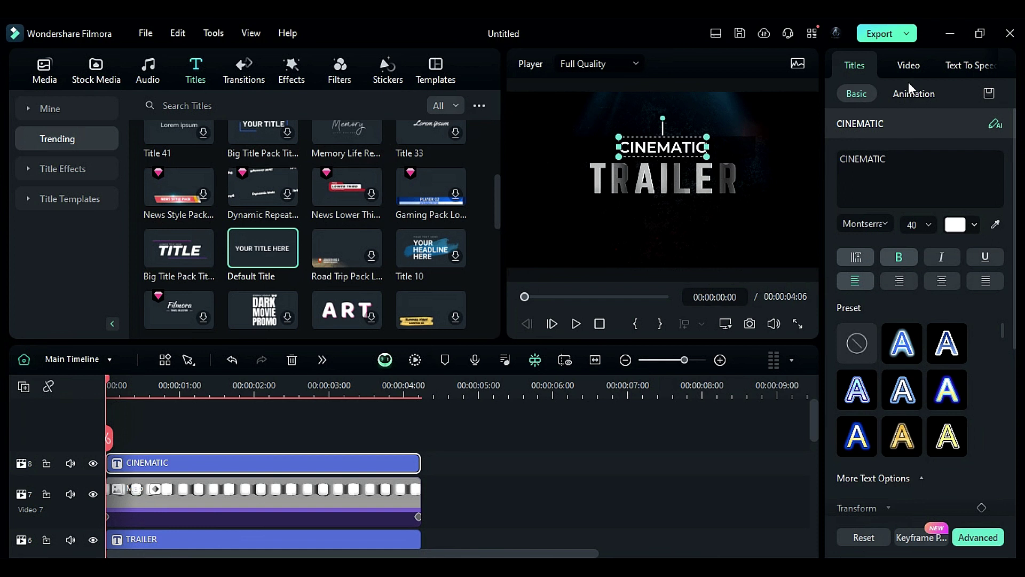
# Step: Give the CINEMATIC title the Appearing intro animation with a duration of about 2.01 s
pyautogui.click(916, 93)
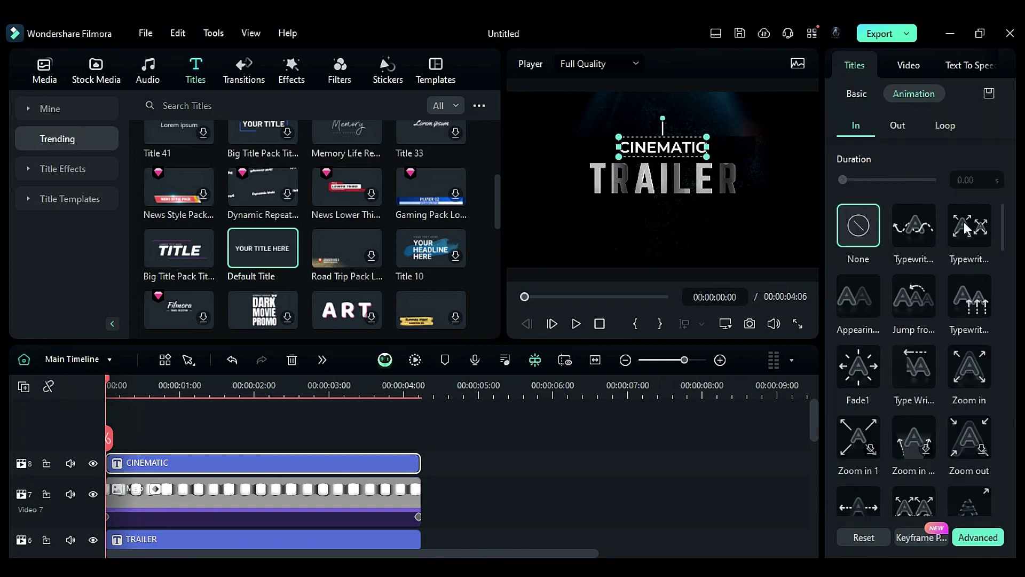
pyautogui.click(874, 304)
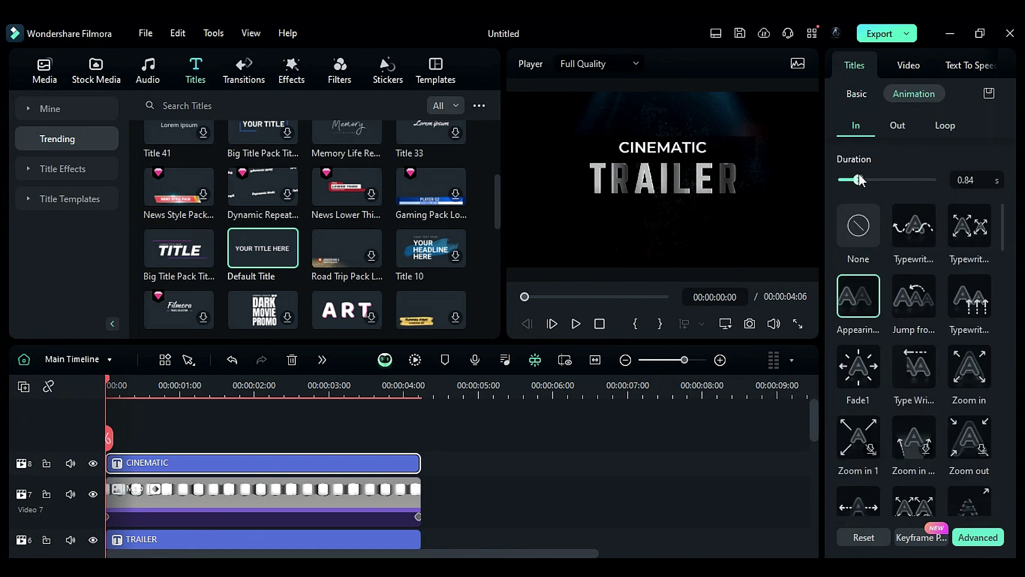
pyautogui.moveTo(860, 179); pyautogui.dragTo(884, 182)
# Step: Trim the CINEMATIC title to start at 00:00:00:10 and set its Y position to -29 px
pyautogui.click(132, 385)
pyautogui.moveTo(132, 385); pyautogui.dragTo(135, 387)
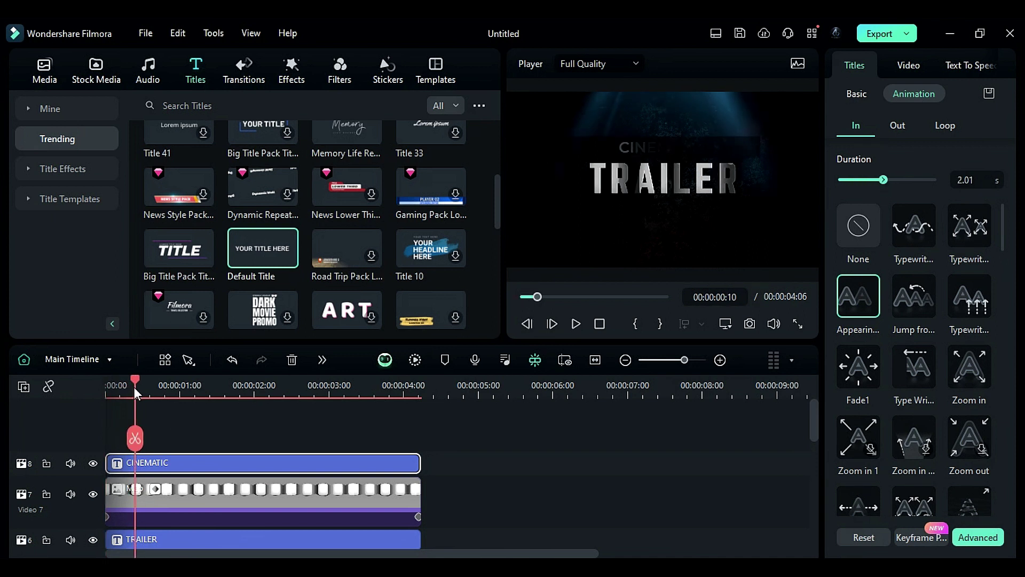
pyautogui.moveTo(106, 464); pyautogui.dragTo(137, 464)
pyautogui.click(478, 446)
pyautogui.scroll(-1, 478, 447)
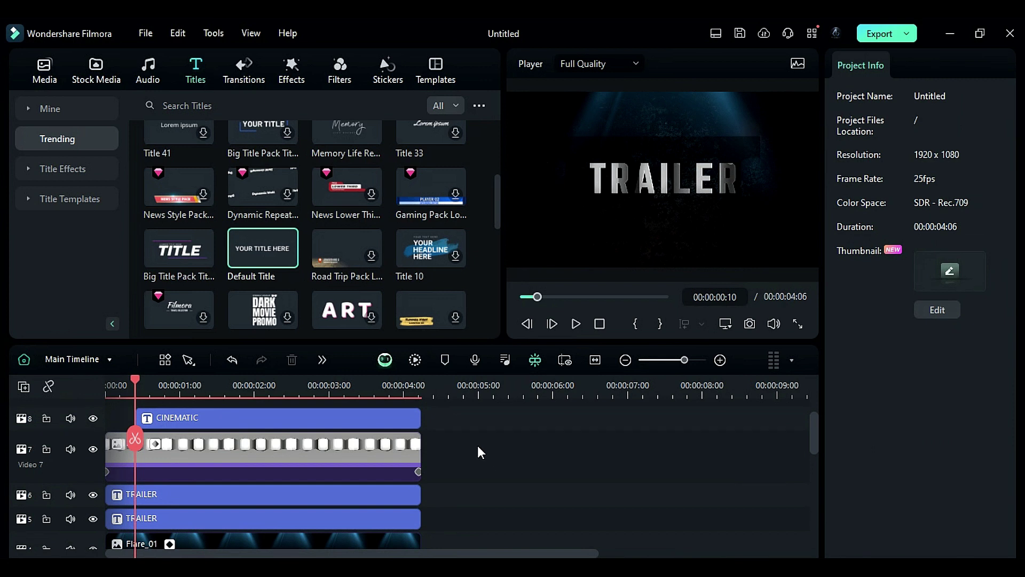
pyautogui.click(322, 418)
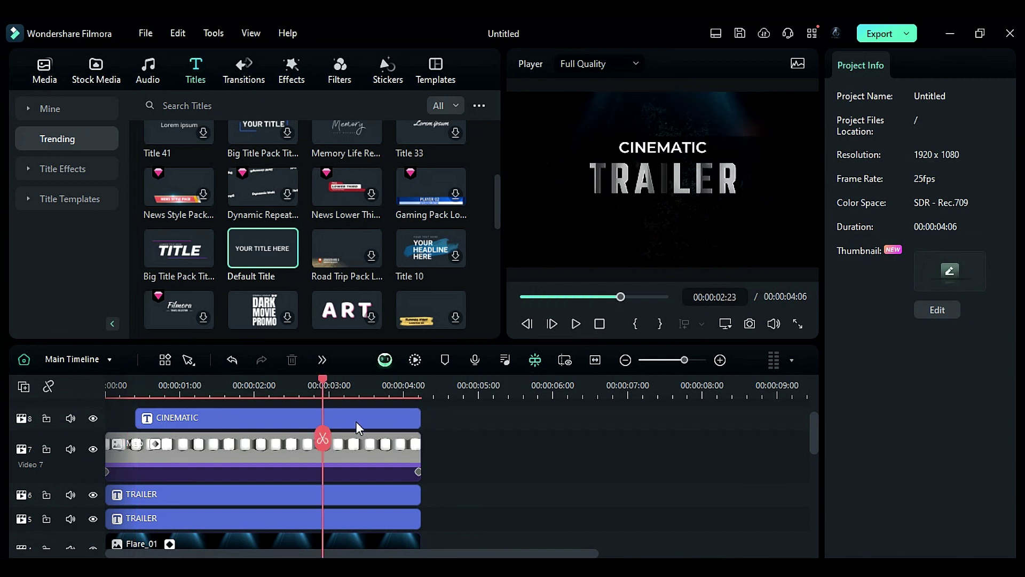
pyautogui.click(908, 64)
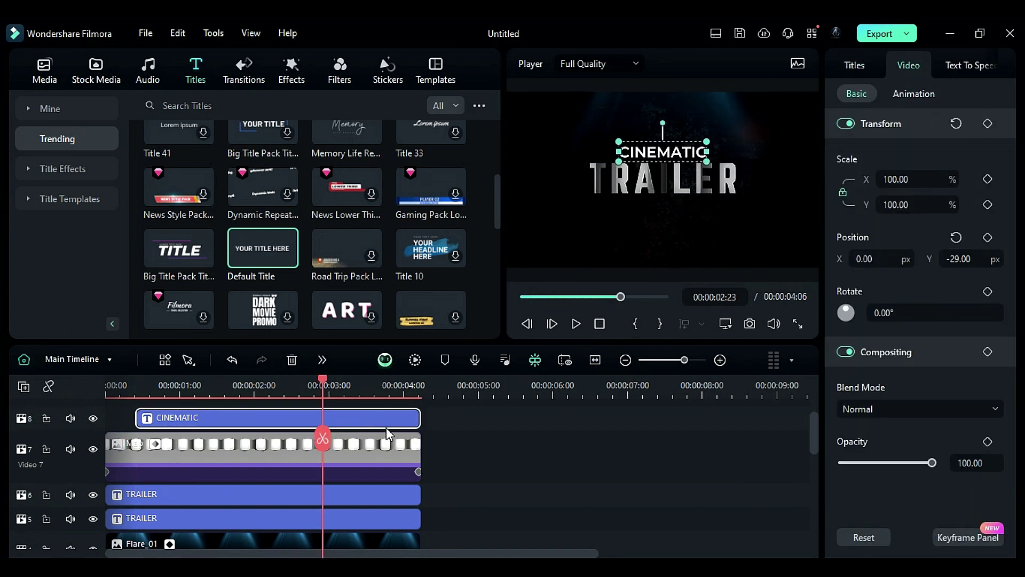
# Step: Copy the CINEMATIC and both TRAILER titles to an empty stretch of the timeline just after the originals
pyautogui.keyDown('ctrl'); pyautogui.click(389, 493); pyautogui.keyUp('ctrl')
pyautogui.keyDown('ctrl'); pyautogui.click(400, 516); pyautogui.keyUp('ctrl')
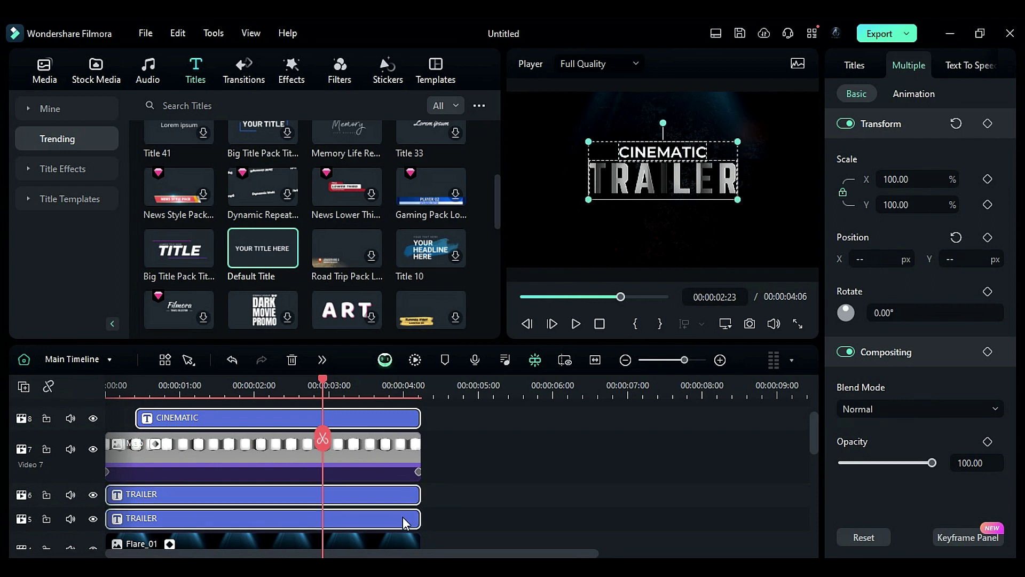
pyautogui.click(440, 380)
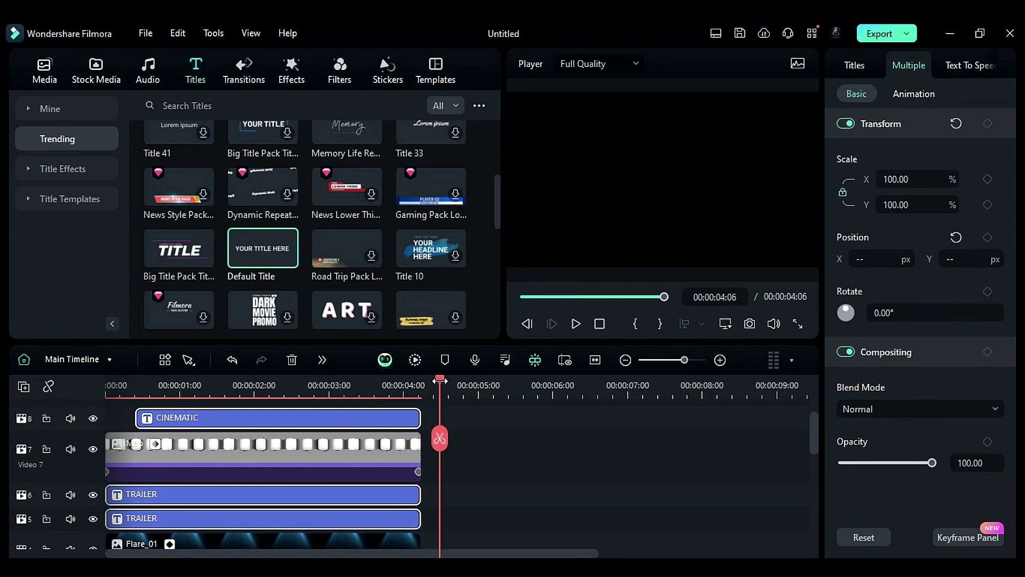
pyautogui.hotkey('ctrl', 'v')
# Step: Change the text color of the copied CINEMATIC title and both copied TRAILER titles to black
pyautogui.click(617, 400)
pyautogui.click(631, 419)
pyautogui.click(854, 65)
pyautogui.click(952, 224)
pyautogui.click(906, 354)
pyautogui.click(632, 493)
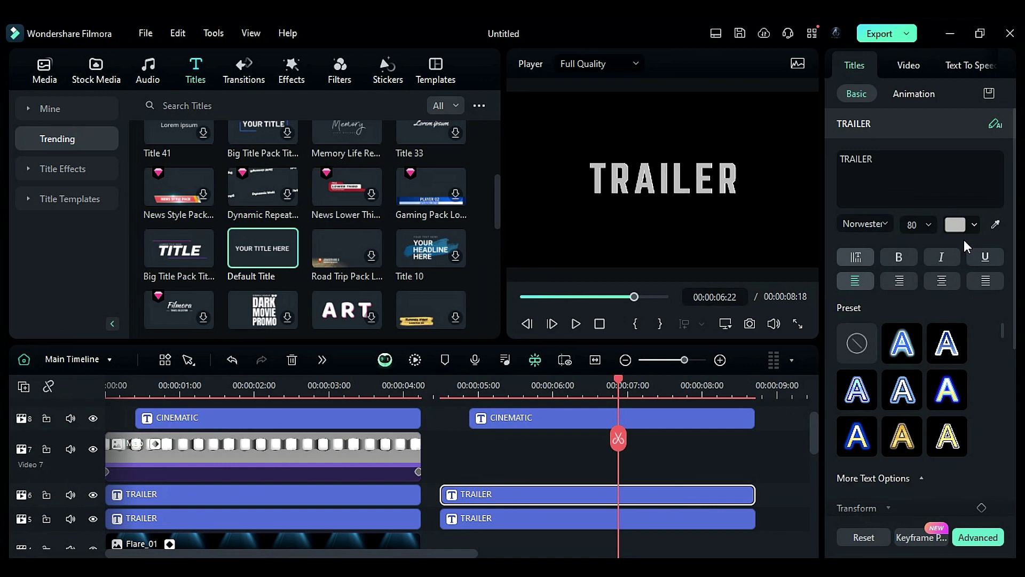
pyautogui.click(958, 224)
pyautogui.click(863, 324)
pyautogui.click(710, 518)
pyautogui.click(958, 225)
pyautogui.click(862, 324)
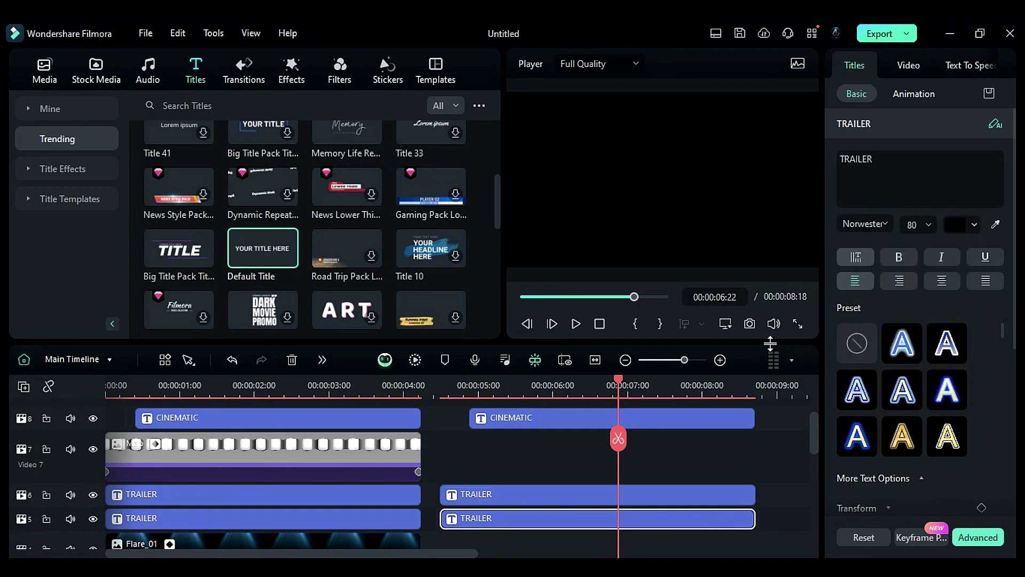
# Step: Save a snapshot of the black titles to the project media and delete the three copied titles
pyautogui.click(749, 324)
pyautogui.click(609, 320)
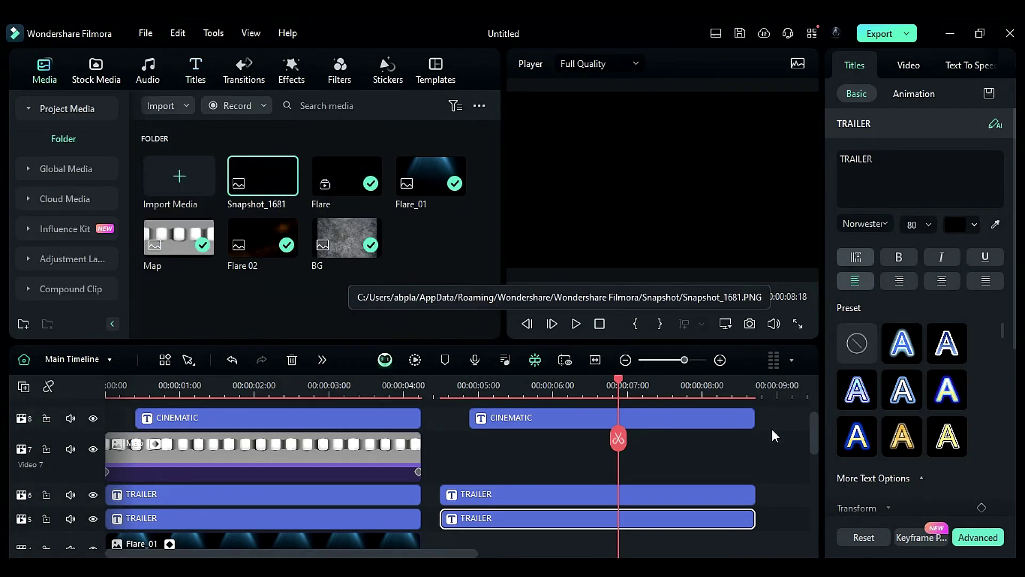
pyautogui.moveTo(771, 428); pyautogui.dragTo(707, 516)
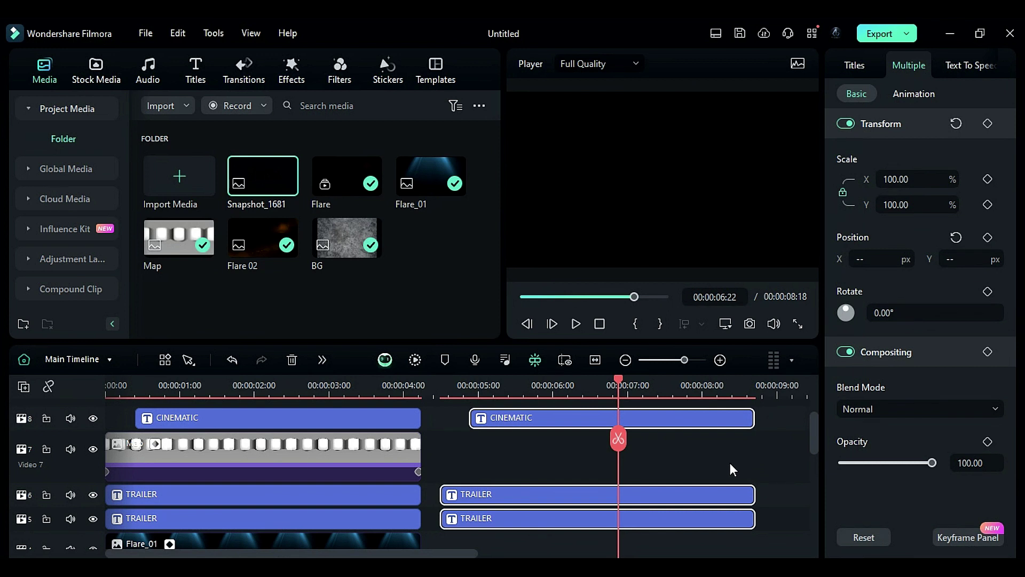
pyautogui.press('Delete')
# Step: Combine the CINEMATIC title, the Map clip and both TRAILER titles into a compound clip named Text
pyautogui.click(246, 394)
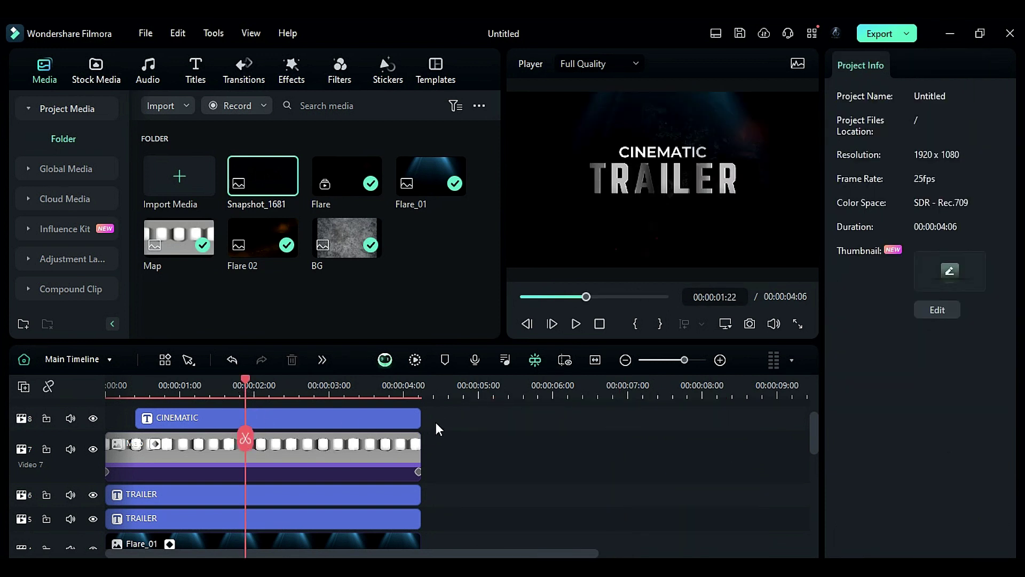
pyautogui.moveTo(423, 454); pyautogui.dragTo(398, 517)
pyautogui.rightClick(392, 520)
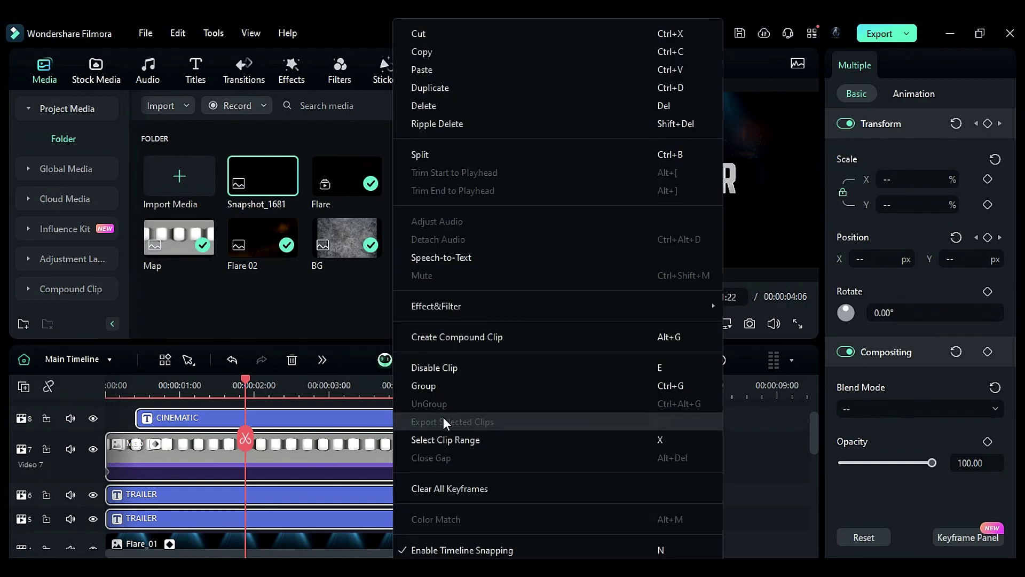
pyautogui.click(464, 336)
pyautogui.write('Text')
pyautogui.press('Return')
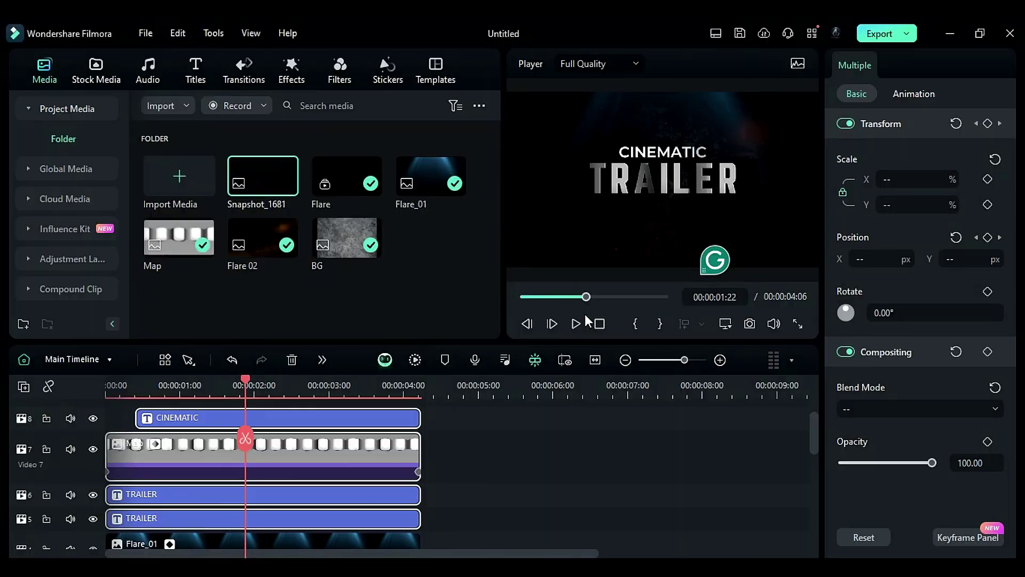
# Step: Import the saved title snapshot as a custom mask and apply it to the Text compound clip
pyautogui.scroll(-2, 339, 501)
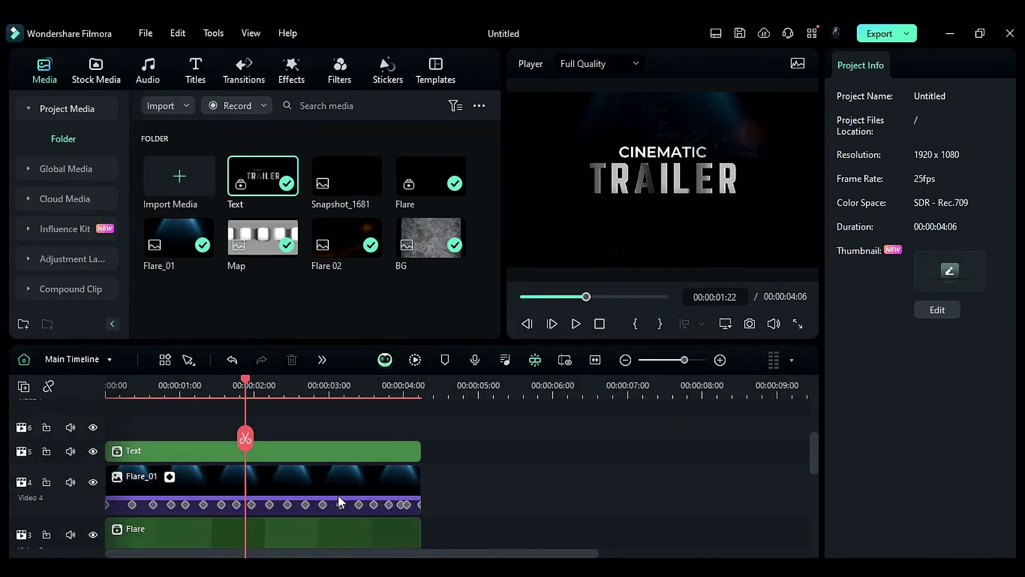
pyautogui.click(277, 457)
pyautogui.press('Home')
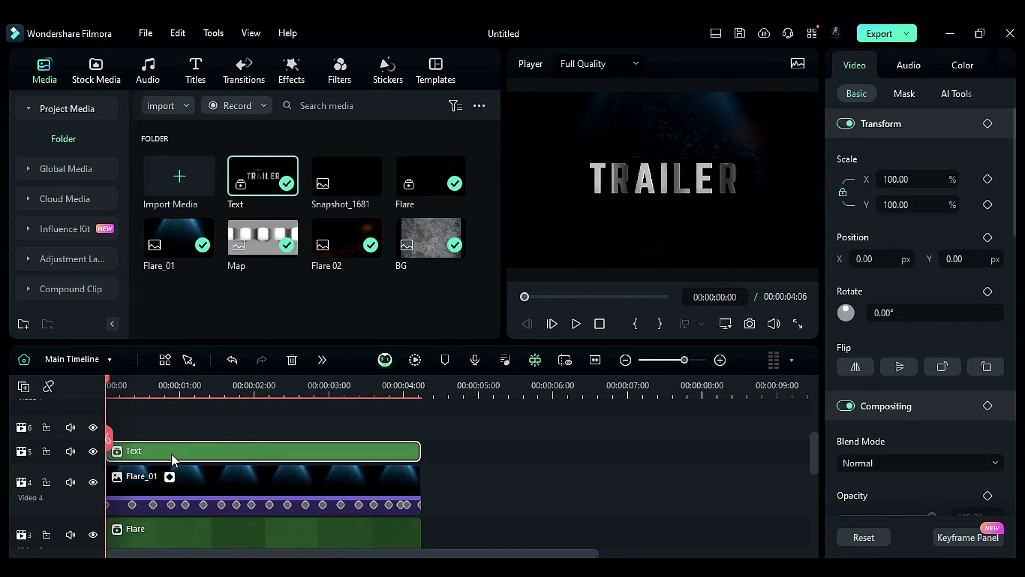
pyautogui.click(904, 94)
pyautogui.click(859, 135)
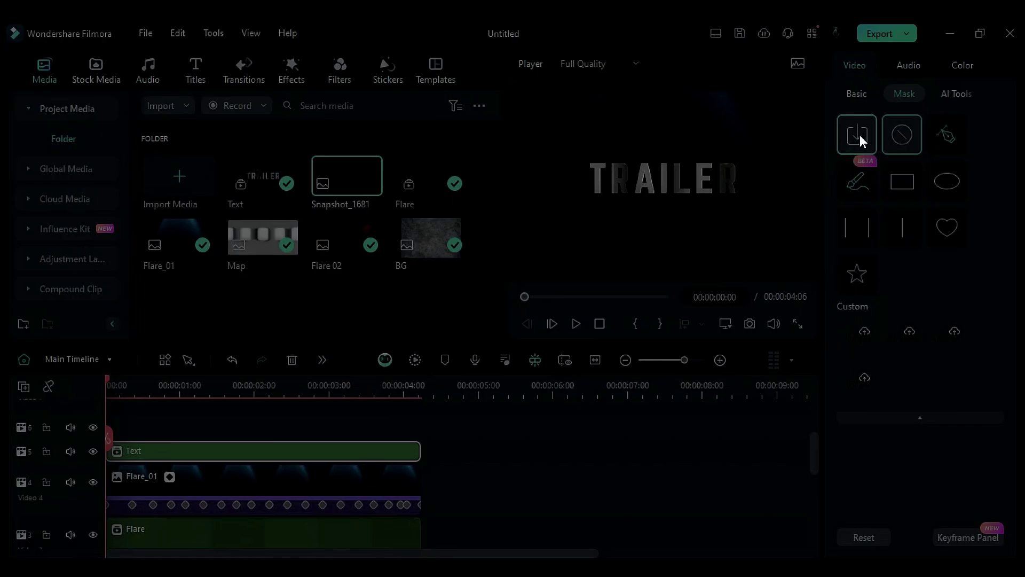
pyautogui.click(432, 280)
pyautogui.click(389, 346)
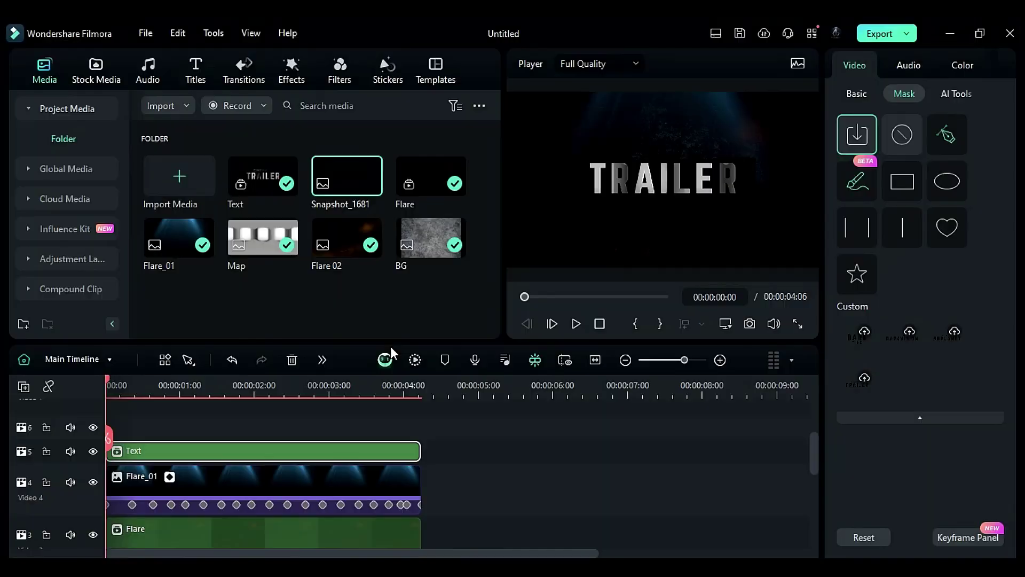
pyautogui.click(602, 308)
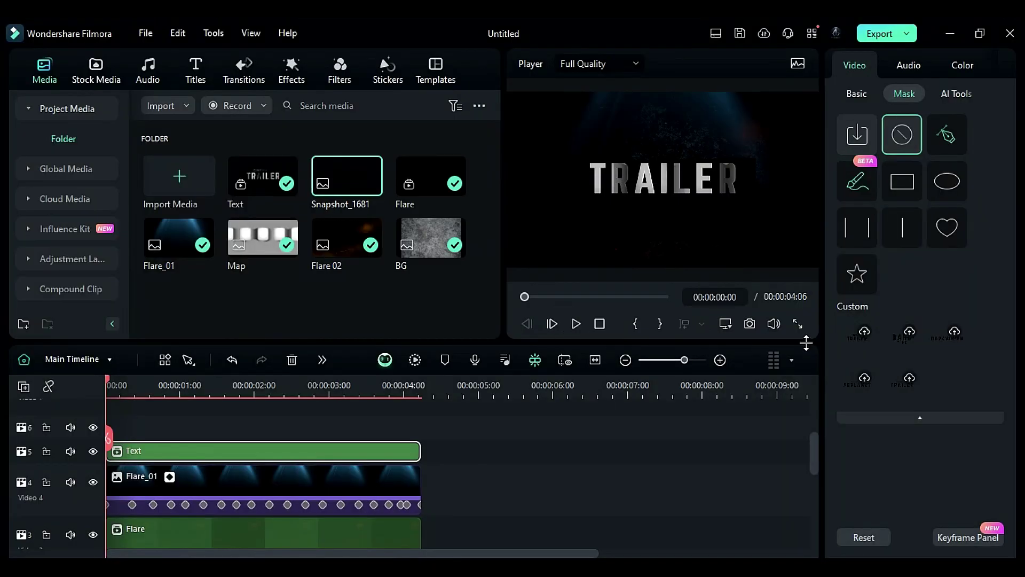
pyautogui.click(845, 348)
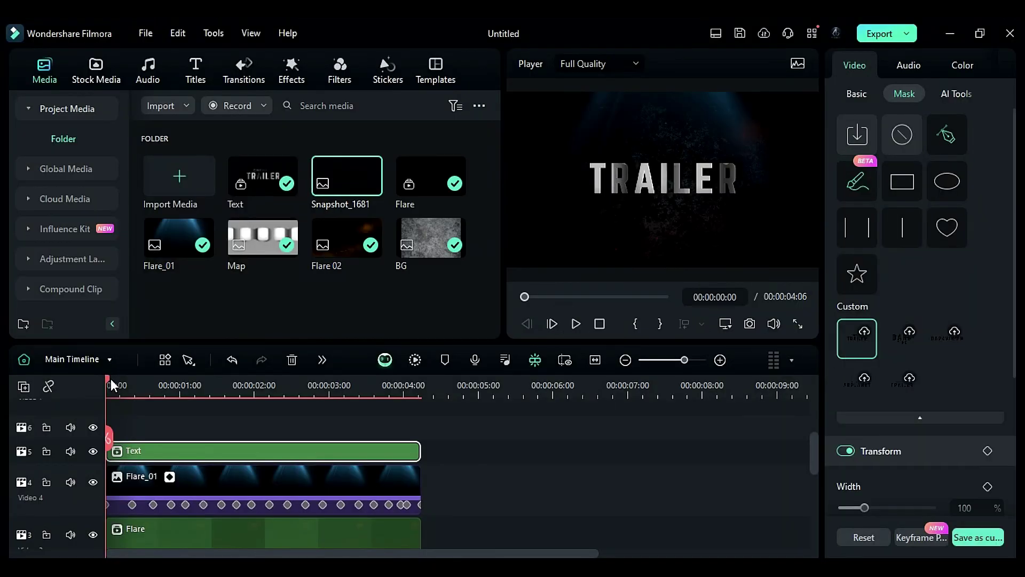
# Step: Check the masked text along the timeline, then keyframe the Text clip's transform at the start with 3000% scale and X position 1088 px
pyautogui.moveTo(108, 383); pyautogui.dragTo(243, 420)
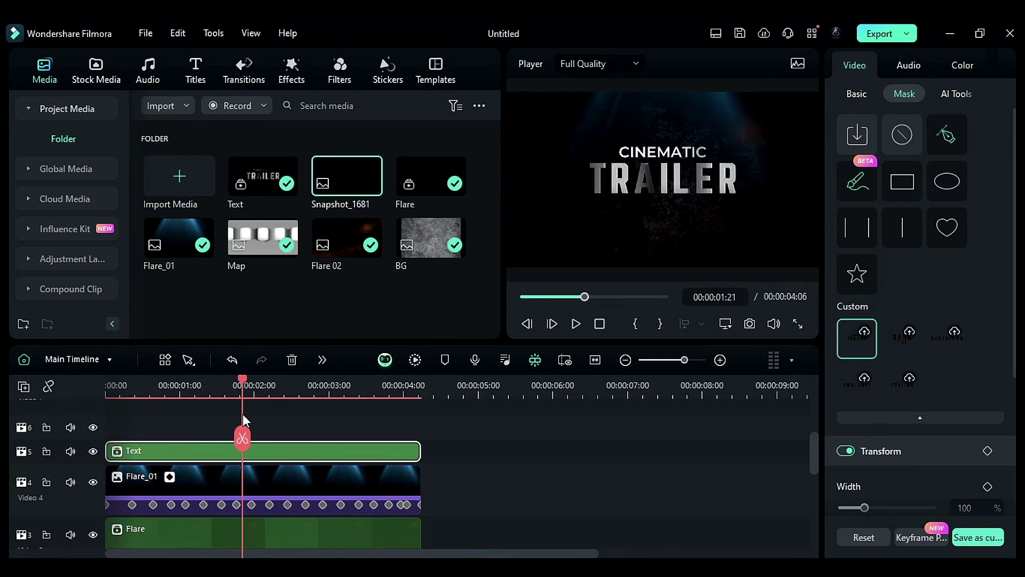
pyautogui.moveTo(245, 382); pyautogui.dragTo(101, 421)
pyautogui.click(856, 94)
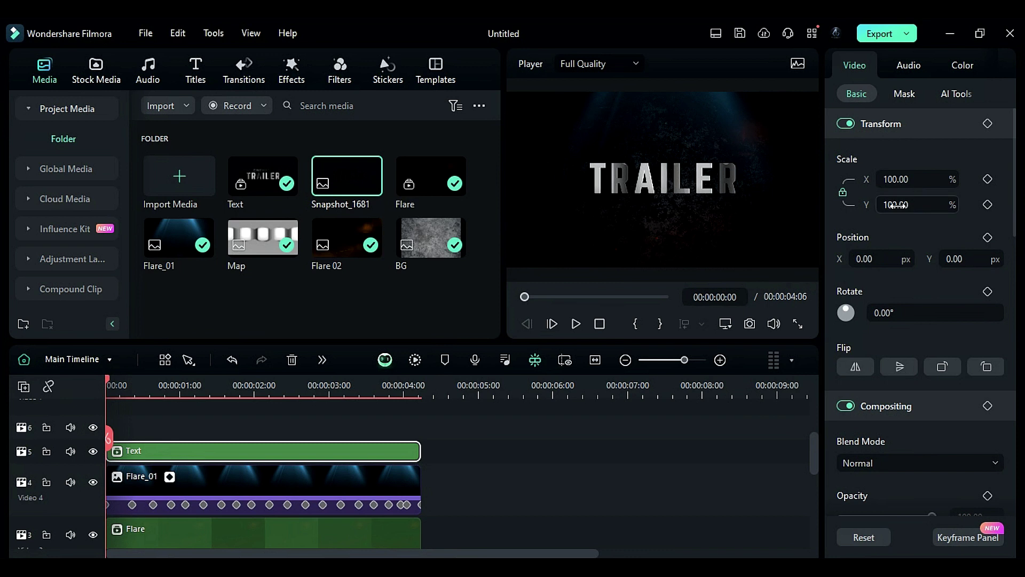
pyautogui.moveTo(897, 204); pyautogui.dragTo(1024, 205)
pyautogui.moveTo(870, 258); pyautogui.dragTo(967, 259)
pyautogui.click(988, 126)
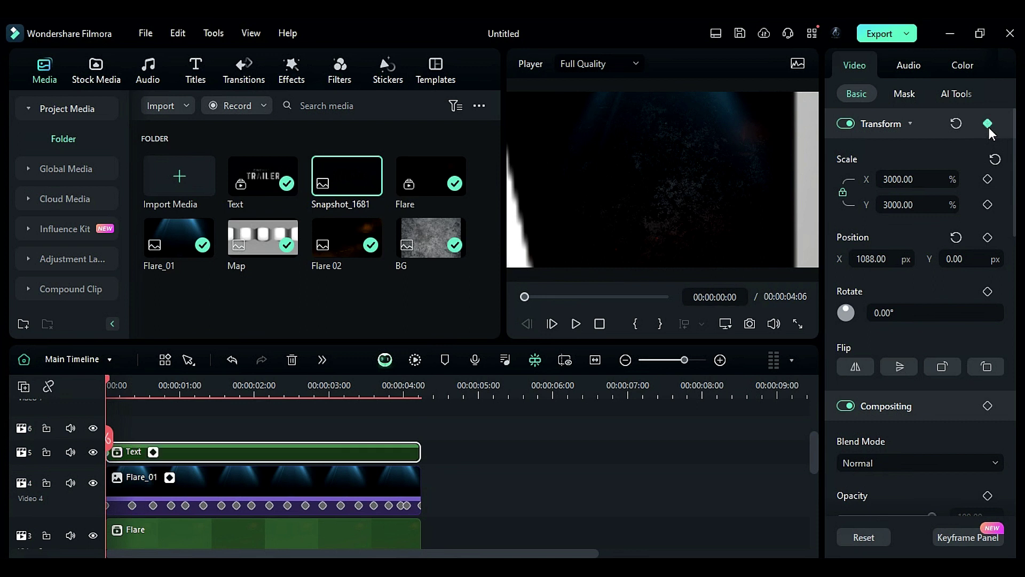
# Step: At 00:00:00:15, set the Text clip's scale to 85% and reset its position to 0 px on both axes
pyautogui.moveTo(111, 384); pyautogui.dragTo(150, 396)
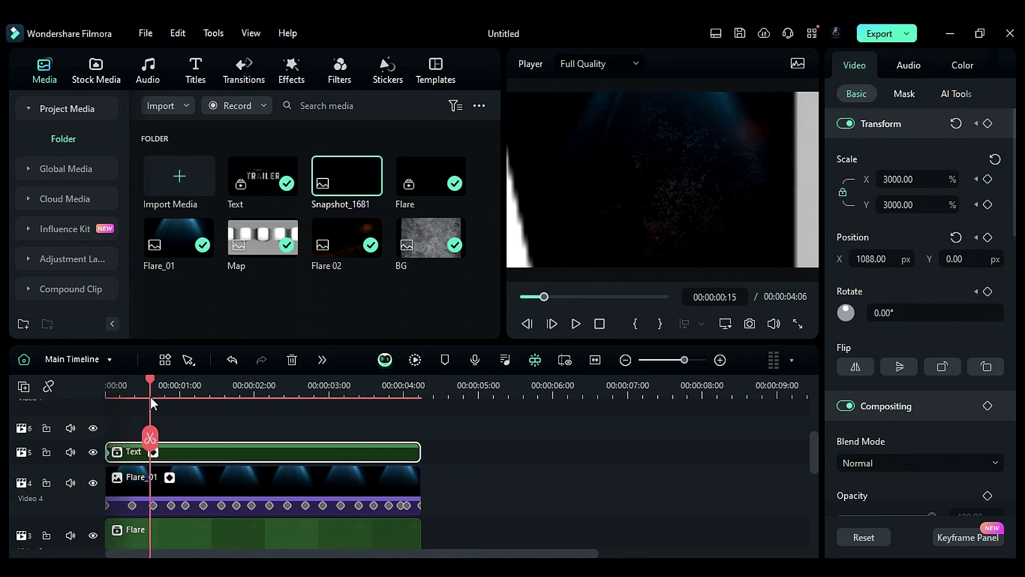
pyautogui.click(909, 206)
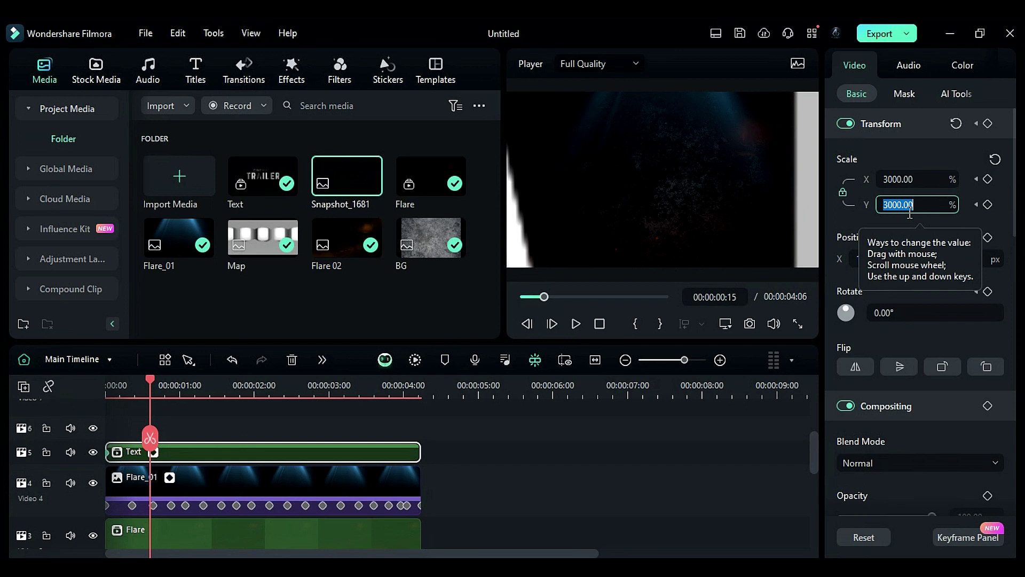
pyautogui.write('85')
pyautogui.press('Return')
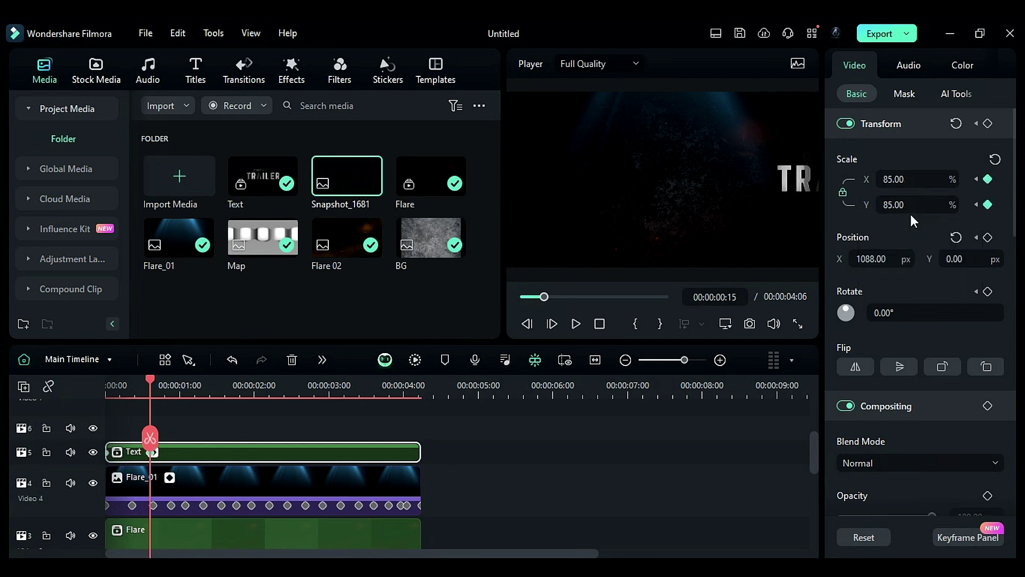
pyautogui.click(956, 237)
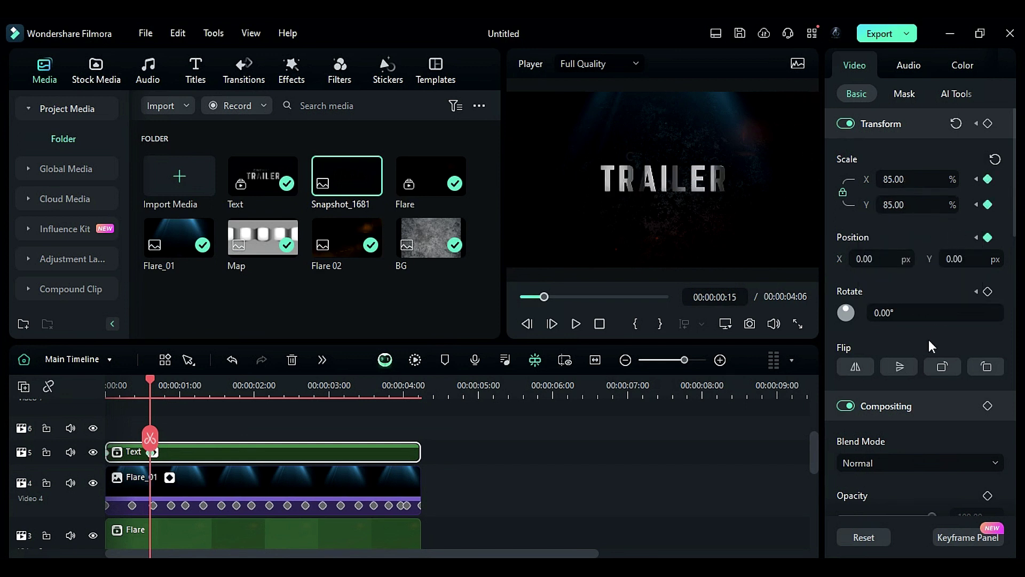
# Step: Add an ending transform keyframe to the Text clip and move the clip up to video track 6
pyautogui.click(419, 393)
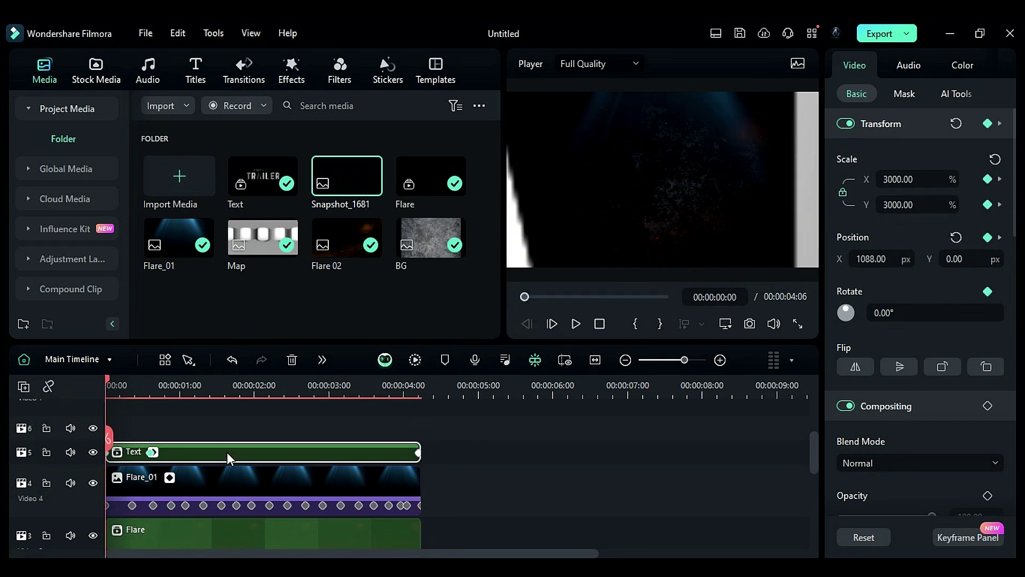
pyautogui.moveTo(229, 457); pyautogui.dragTo(226, 433)
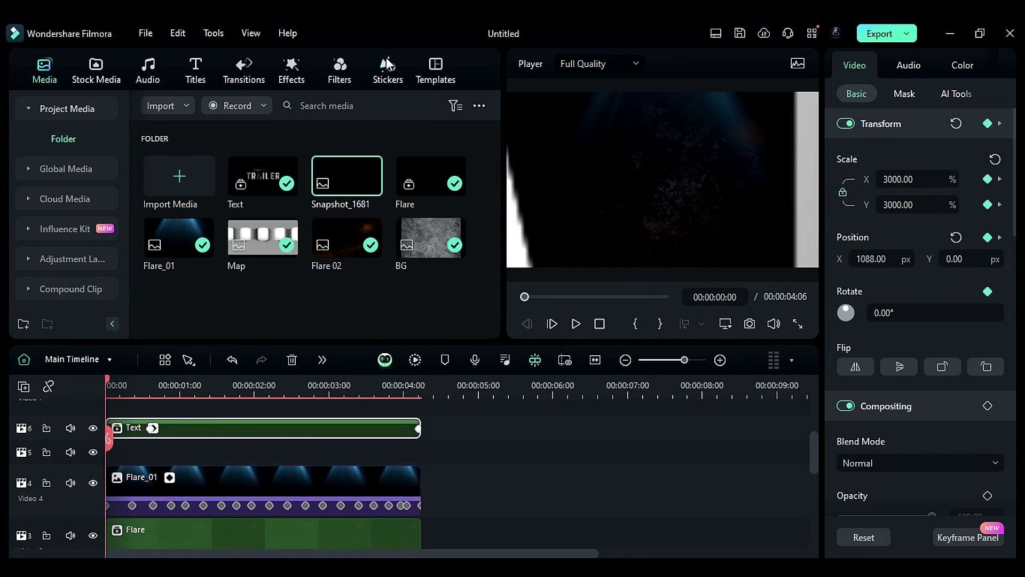
# Step: Place the Lens Flares Element 03 sticker beneath the Text clip, spanning from 00:00:00:15 to the end of the title
pyautogui.click(381, 75)
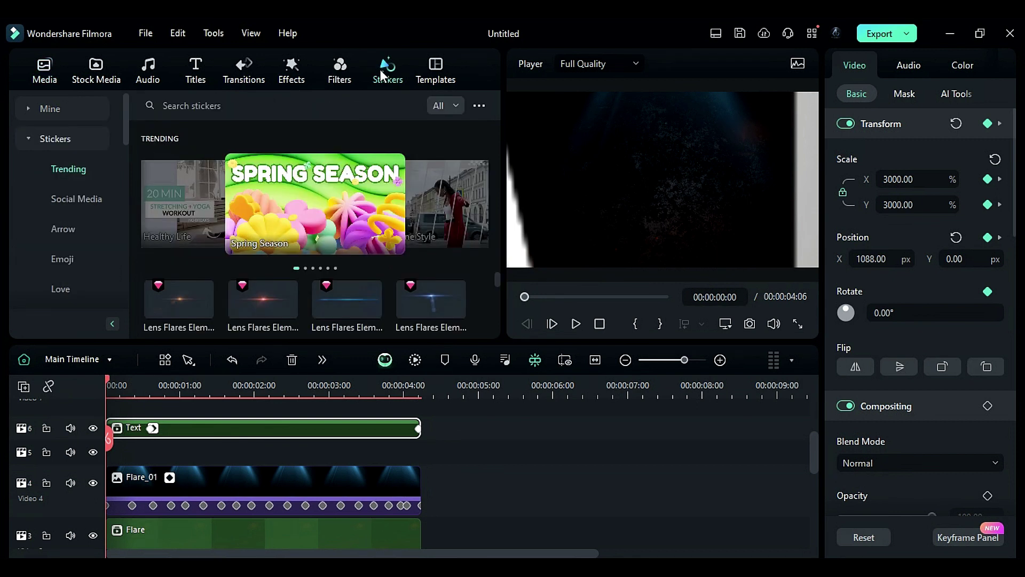
pyautogui.moveTo(167, 293); pyautogui.dragTo(160, 453)
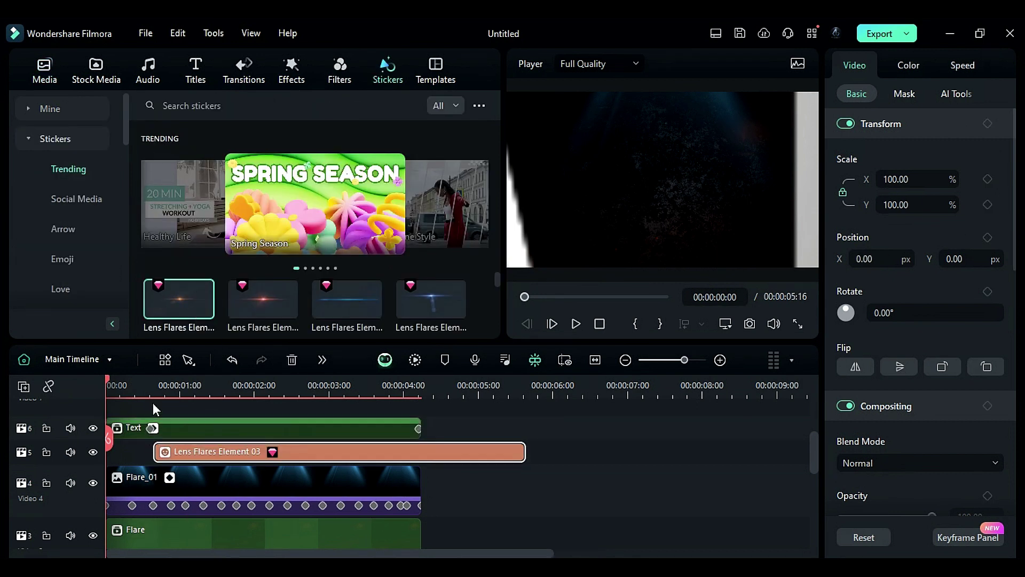
pyautogui.click(150, 383)
pyautogui.scroll(2, 184, 415)
pyautogui.moveTo(181, 496); pyautogui.dragTo(178, 497)
pyautogui.moveTo(522, 496); pyautogui.dragTo(420, 496)
# Step: Set the lens flare's scale to 77% and Y position to -99 px, and keyframe its transform at 00:00:00:15
pyautogui.moveTo(961, 259); pyautogui.dragTo(904, 259)
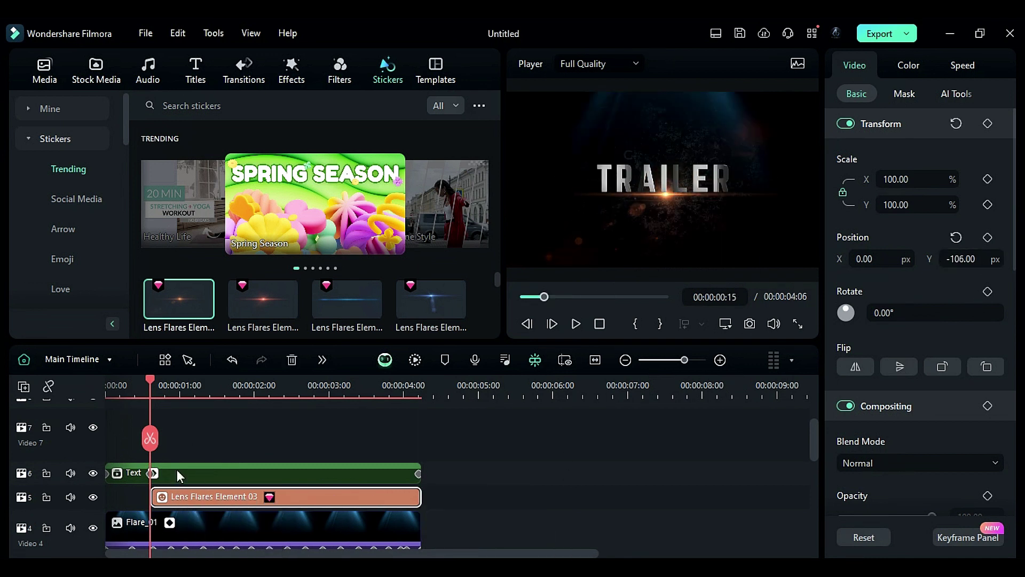
pyautogui.moveTo(908, 204); pyautogui.dragTo(897, 204)
pyautogui.click(988, 237)
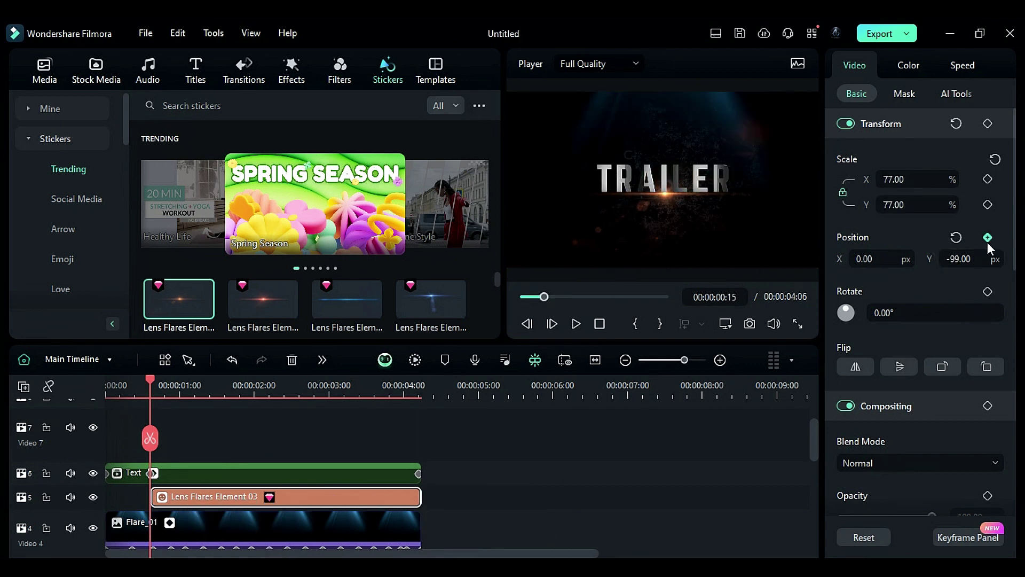
# Step: At 00:00:04:05, keyframe the lens flare with 64% scale and Y position -78 px, and add an end keyframe to the BG clip
pyautogui.moveTo(150, 438); pyautogui.dragTo(406, 418)
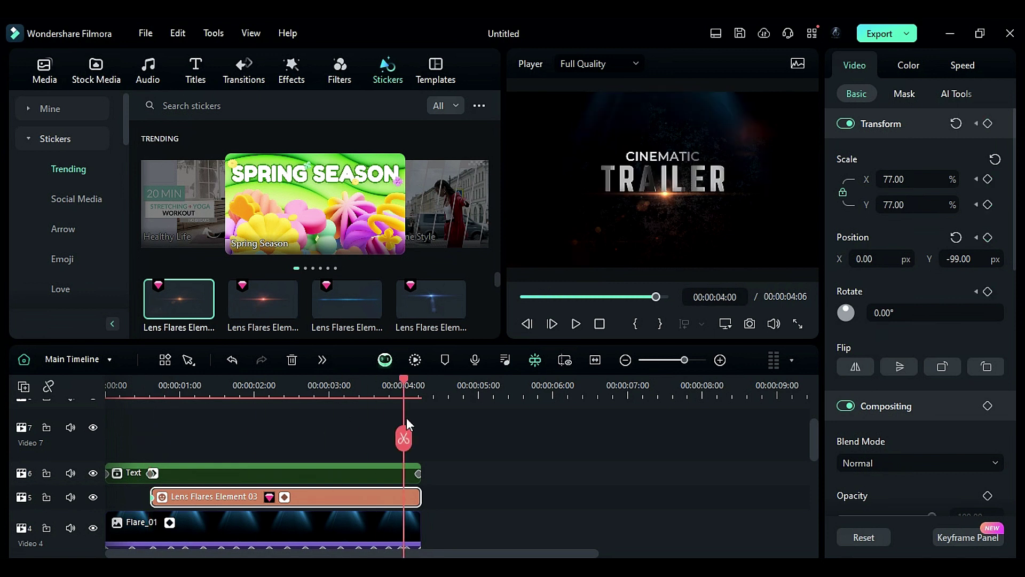
pyautogui.click(418, 388)
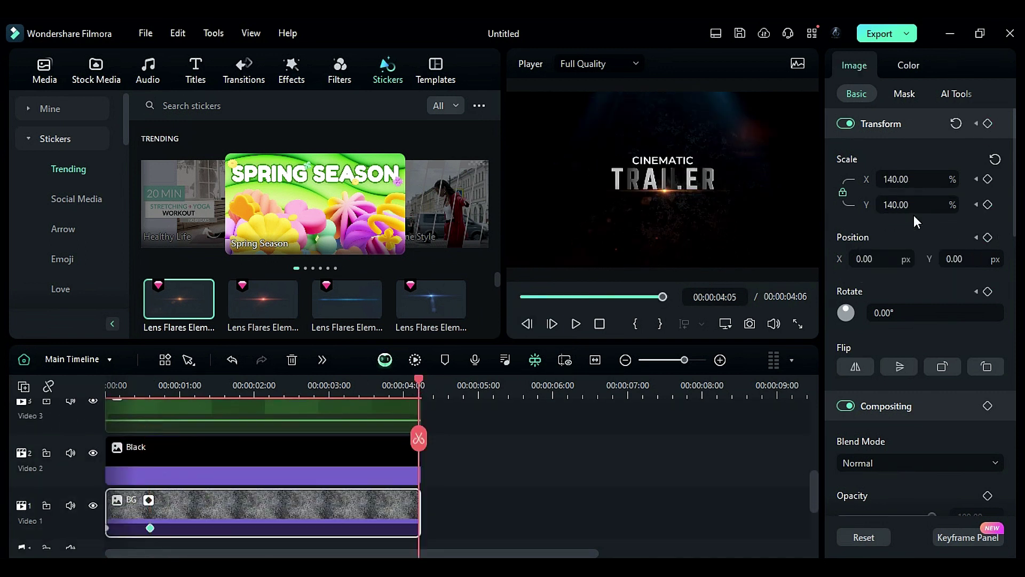
pyautogui.moveTo(114, 385); pyautogui.dragTo(88, 389)
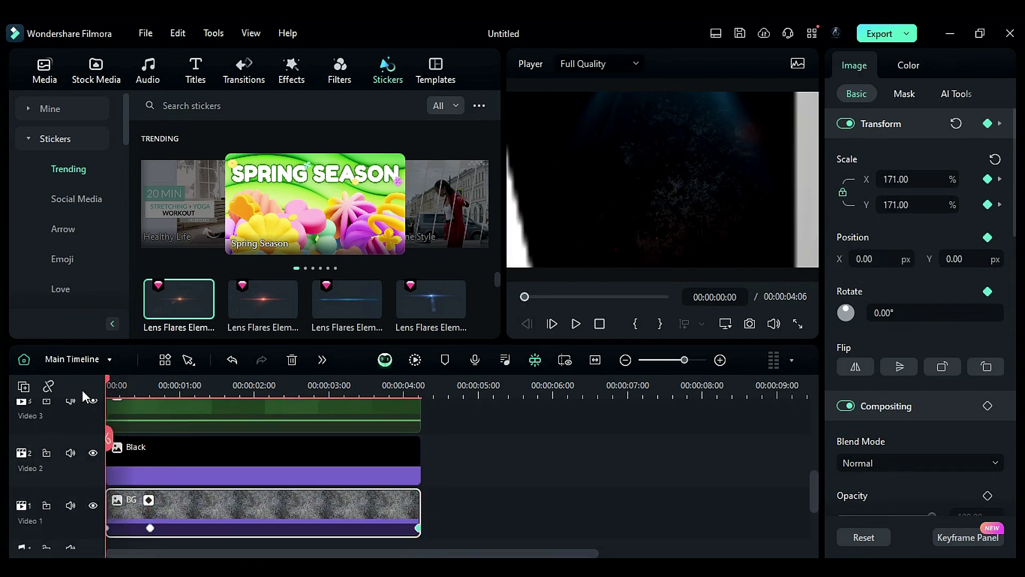
pyautogui.press('space')
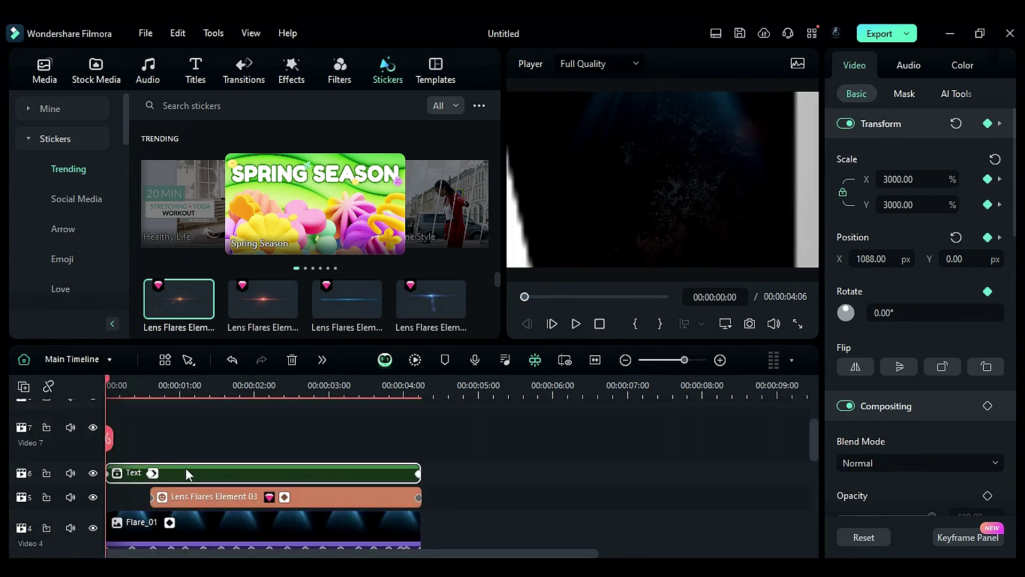
# Step: Enable a black drop shadow on the Text clip with 9% distance, 11% blur and 52% opacity
pyautogui.scroll(-4, 846, 463)
pyautogui.click(151, 482)
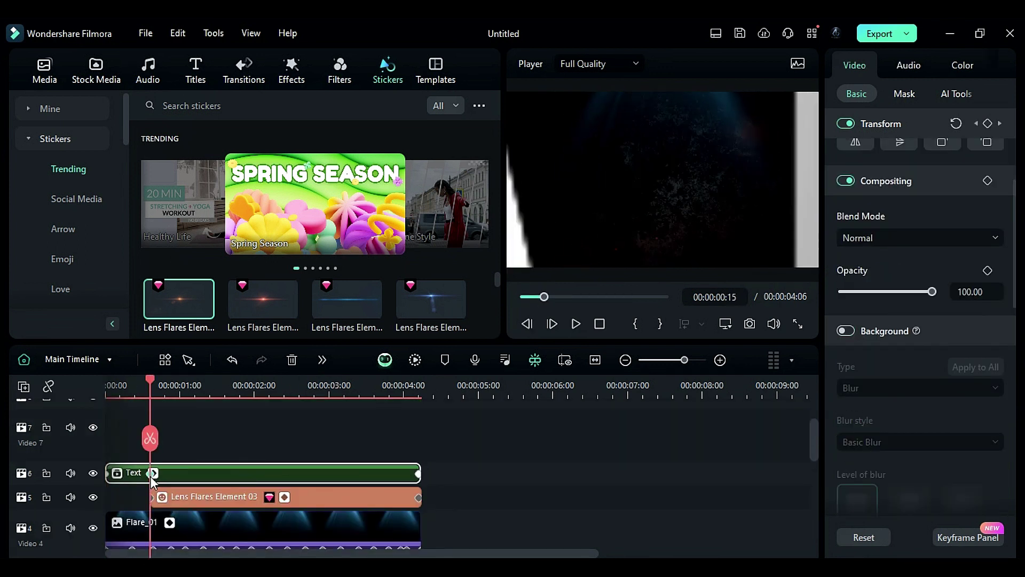
pyautogui.scroll(-5, 902, 461)
pyautogui.click(851, 376)
# Step: Layer the CineNoise cinematic filter and the BCC Prism stylize effect above the Text clip over the full title length
pyautogui.click(340, 75)
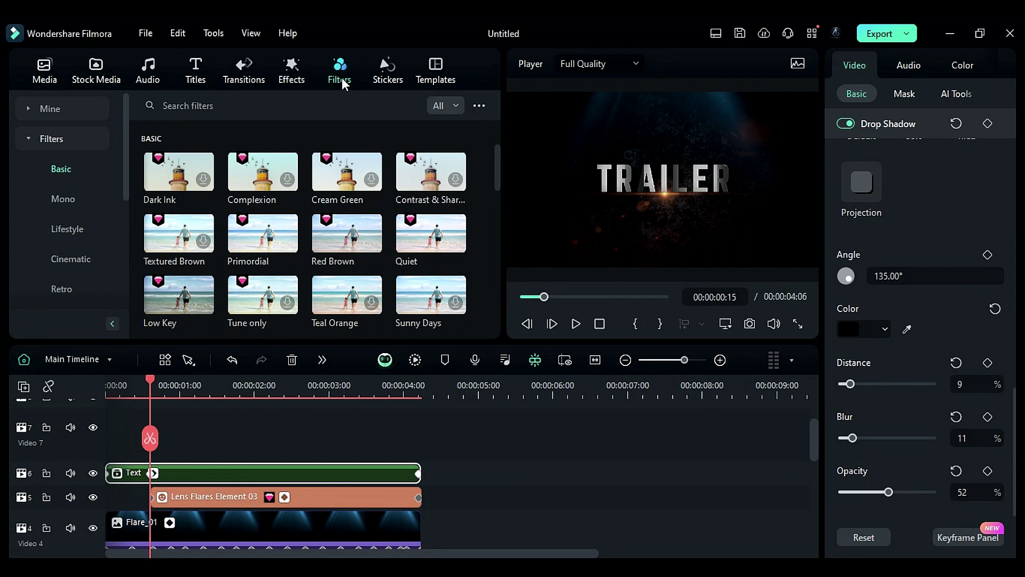
pyautogui.click(66, 260)
pyautogui.scroll(-10, 468, 227)
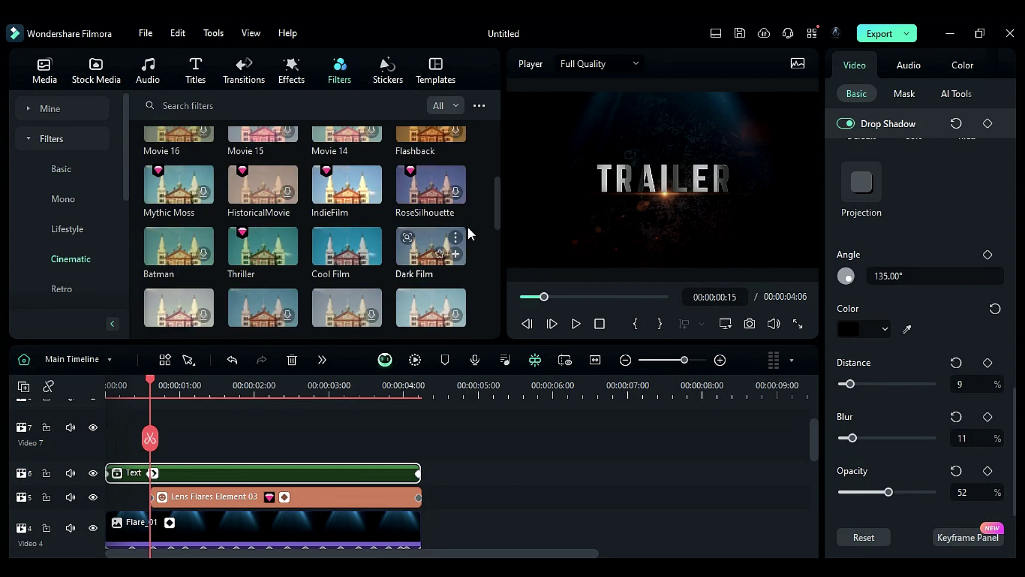
pyautogui.scroll(-2, 476, 283)
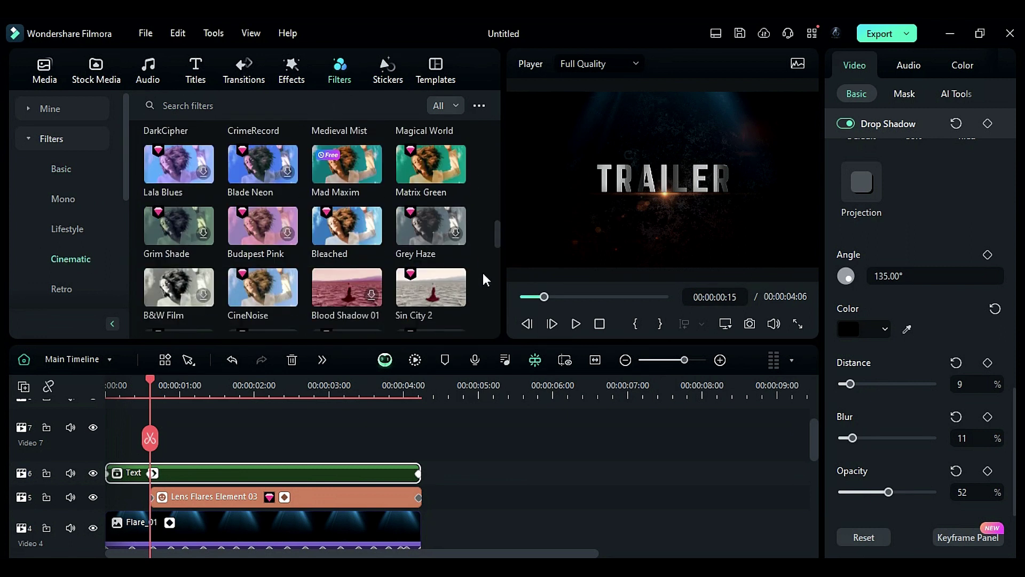
pyautogui.moveTo(248, 292); pyautogui.dragTo(105, 460)
pyautogui.click(291, 70)
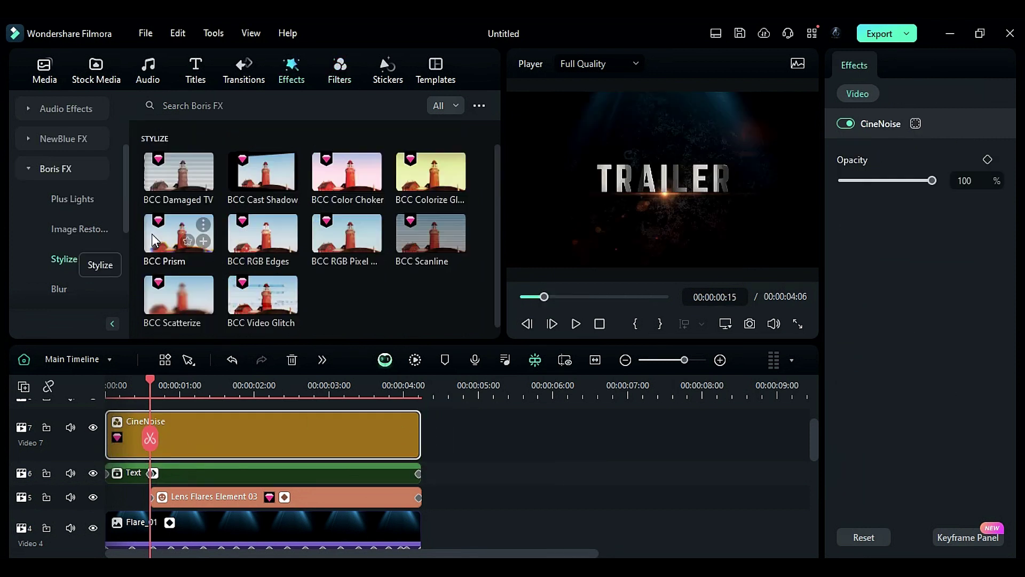
pyautogui.moveTo(161, 246); pyautogui.dragTo(419, 469)
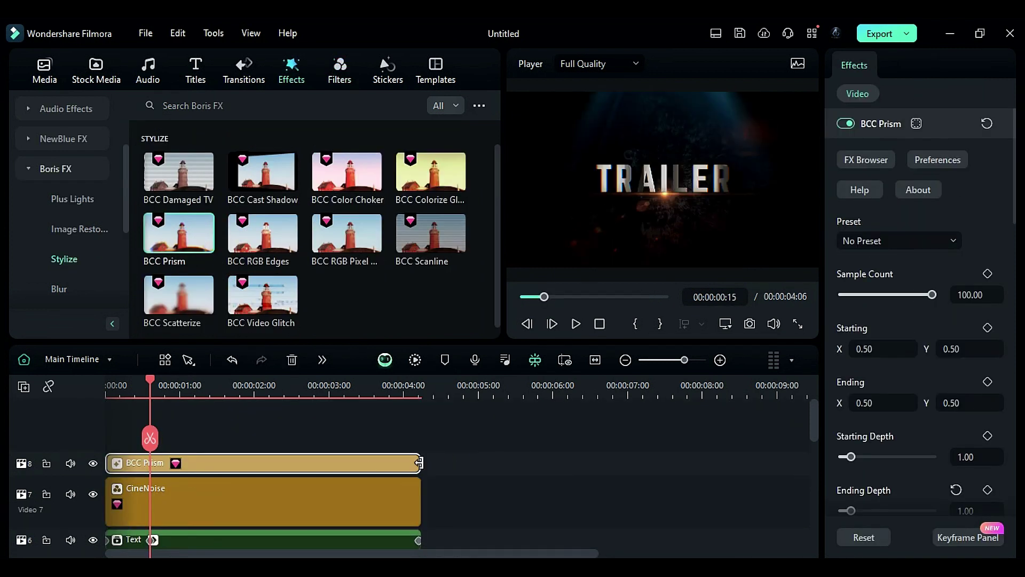
# Step: Add the Up-Down 2 shake effect from 00:00:00:15 to 00:00:00:21 on a track above BCC Prism, with RGB Separate off
pyautogui.scroll(-6, 904, 424)
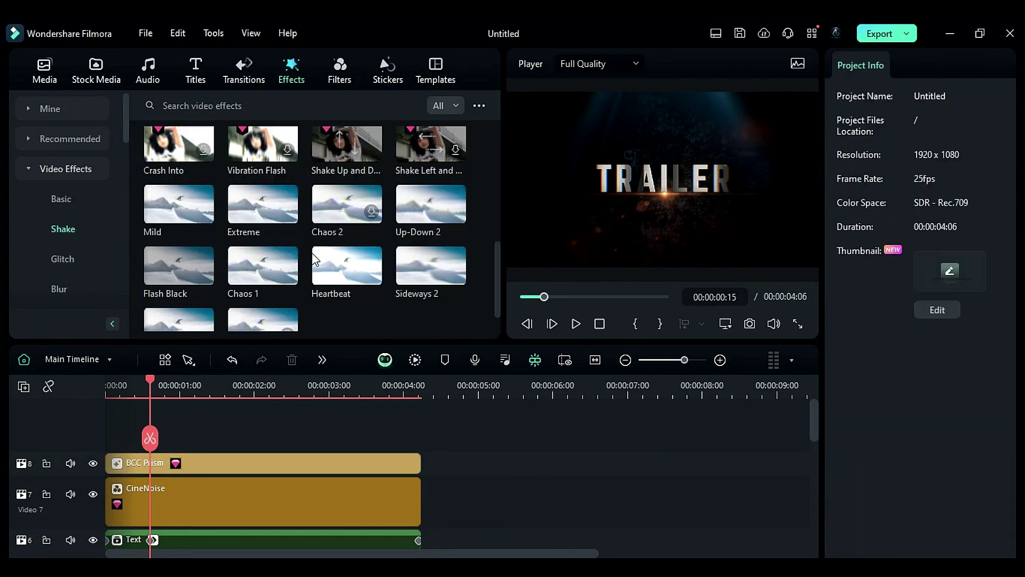
pyautogui.moveTo(431, 203); pyautogui.dragTo(160, 419)
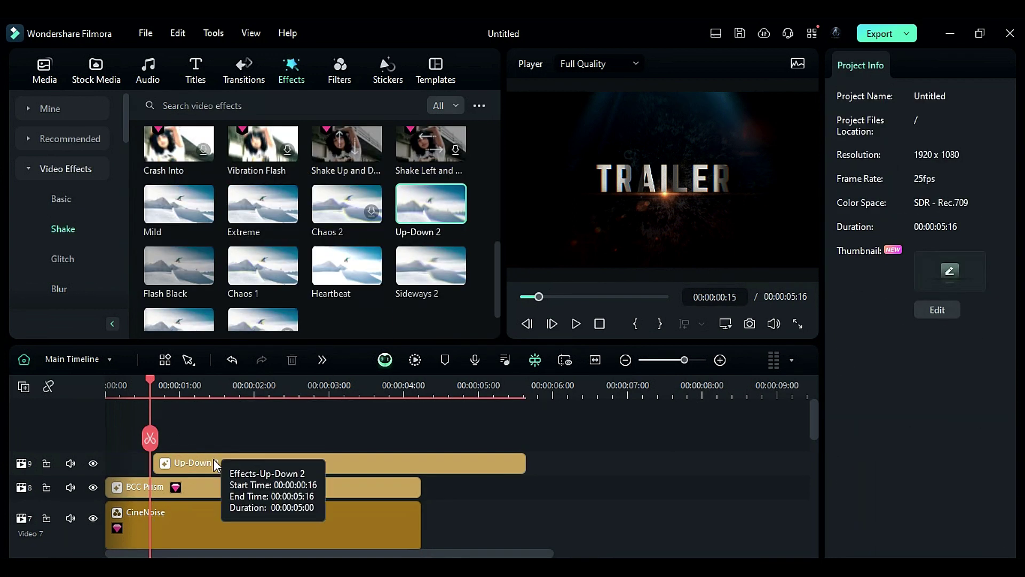
pyautogui.click(193, 463)
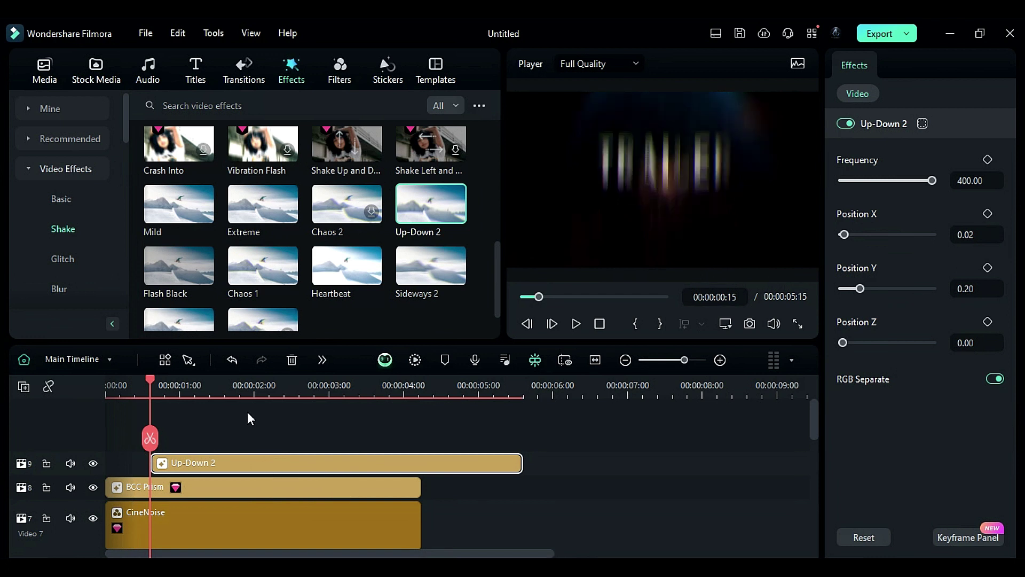
pyautogui.press('Right')
pyautogui.press('Right')
pyautogui.press('Right')
pyautogui.press('Right')
pyautogui.press('Right')
pyautogui.press('Right')
pyautogui.moveTo(516, 469); pyautogui.dragTo(167, 463)
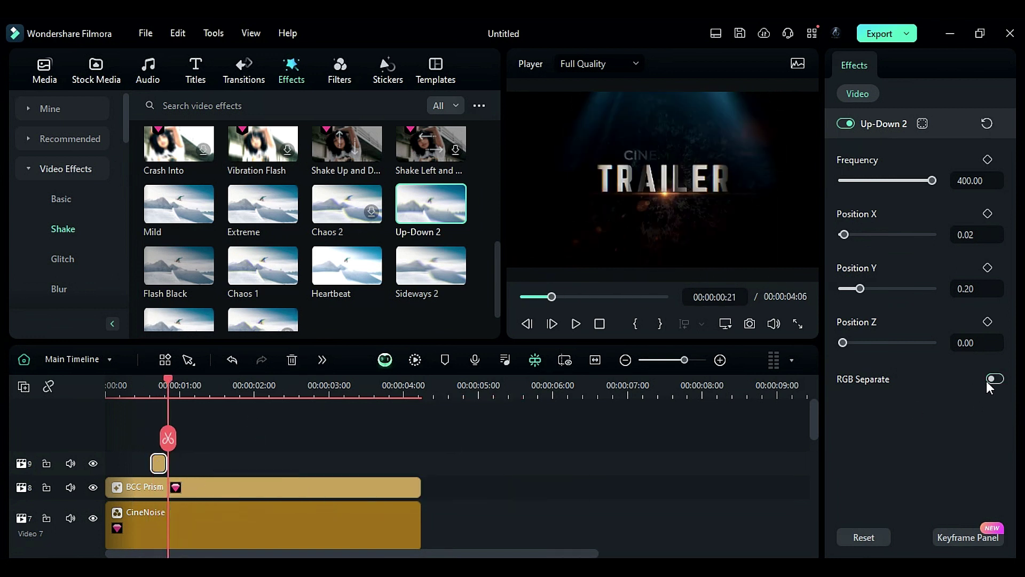
# Step: Add the Cinema 21:9 effect on the top track over the full title and set its height to 0.06
pyautogui.click(91, 139)
pyautogui.moveTo(270, 304); pyautogui.dragTo(420, 462)
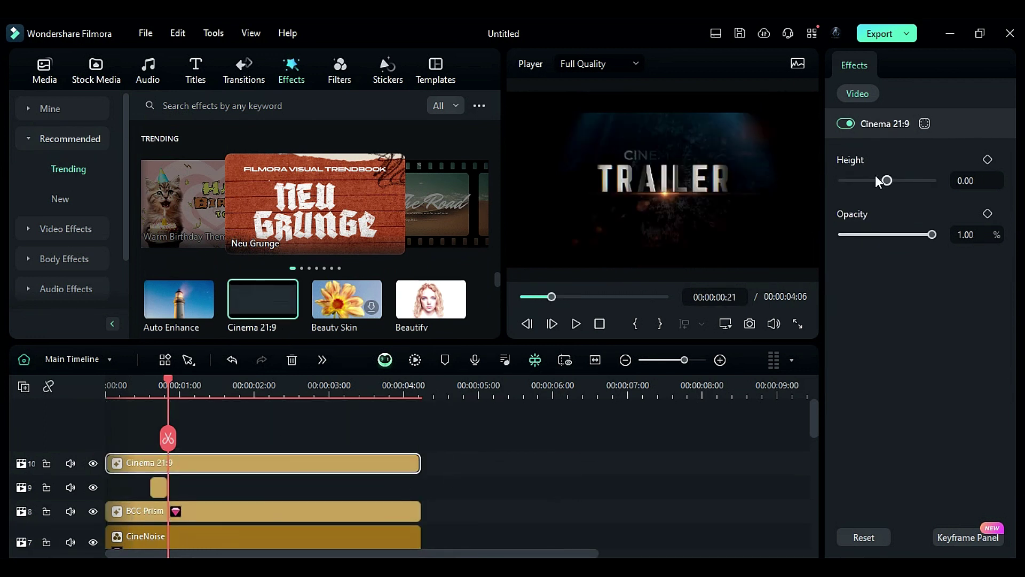
pyautogui.click(890, 181)
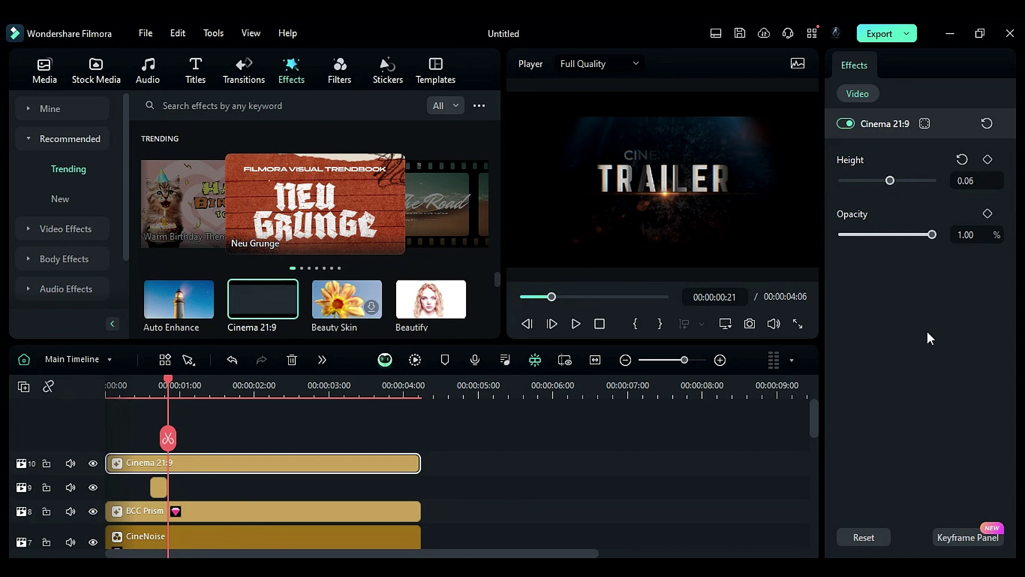
# Step: Render the timeline preview and play the title from the start
pyautogui.scroll(-3, 608, 476)
pyautogui.click(416, 359)
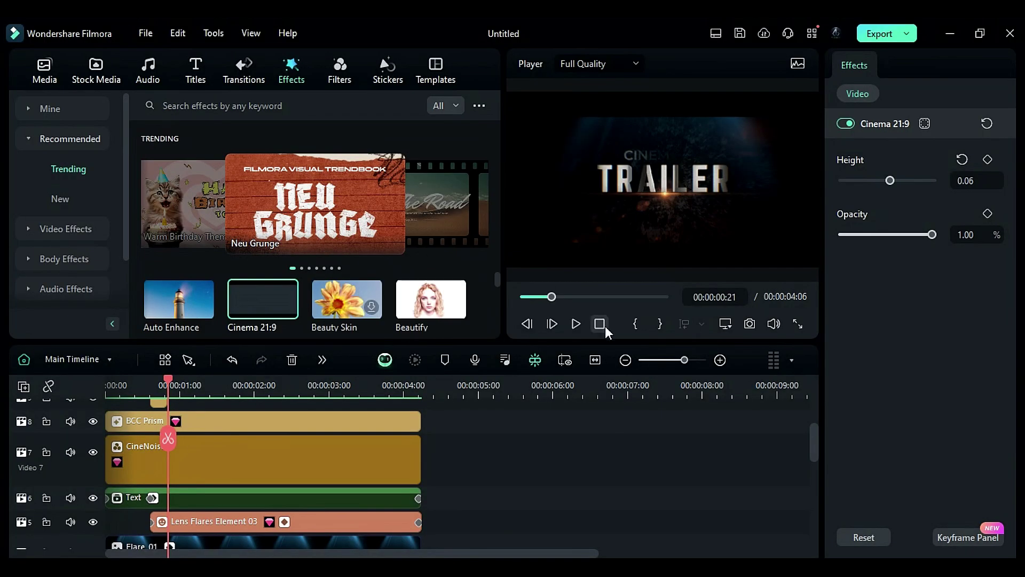
pyautogui.click(603, 325)
pyautogui.click(579, 326)
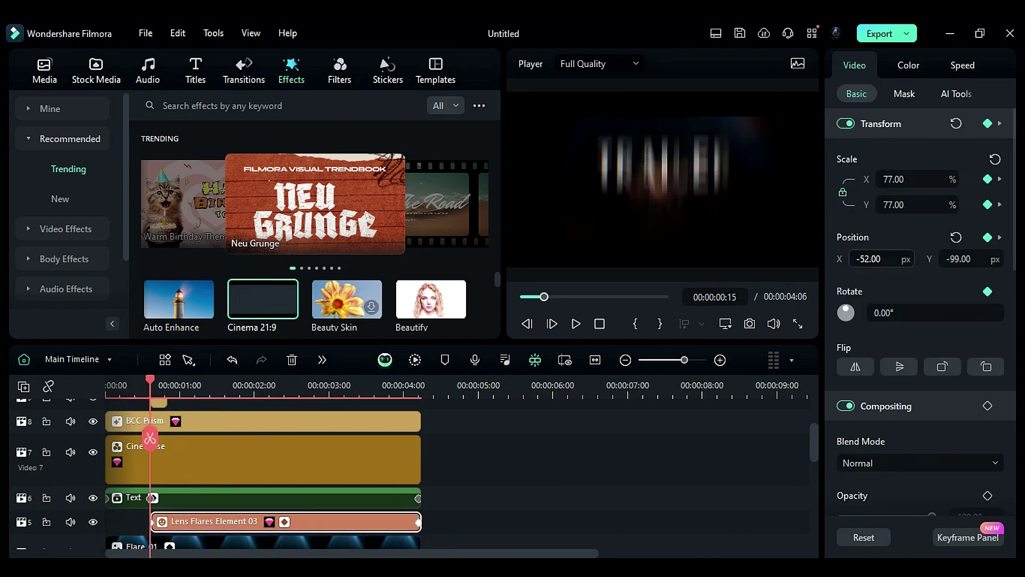
# Step: Animate the lens flare's X position from -364 px at 00:00:00:15 to the right side of the text at 00:00:04:05, and preview it
pyautogui.moveTo(870, 258); pyautogui.dragTo(719, 259)
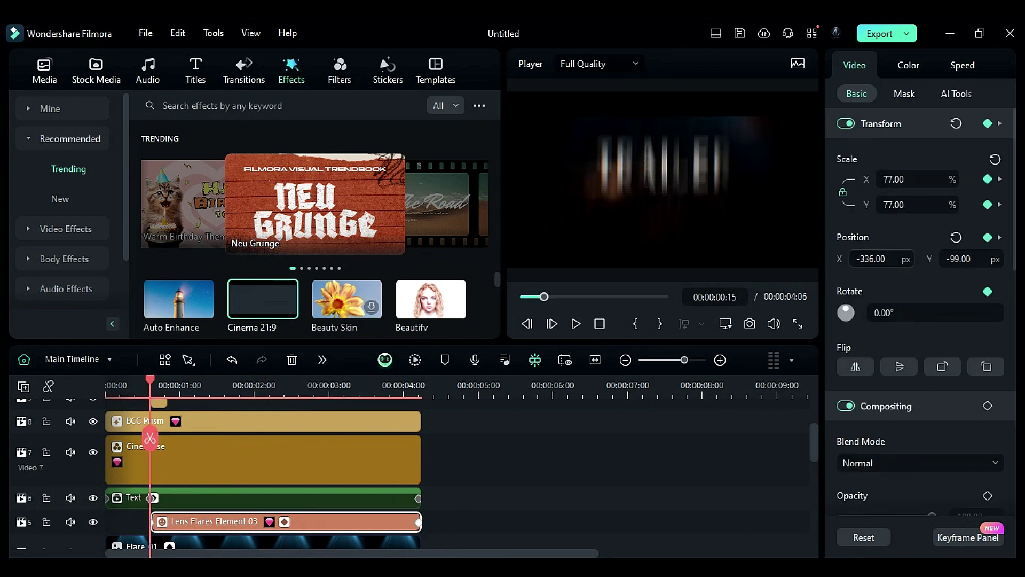
pyautogui.moveTo(145, 385); pyautogui.dragTo(418, 395)
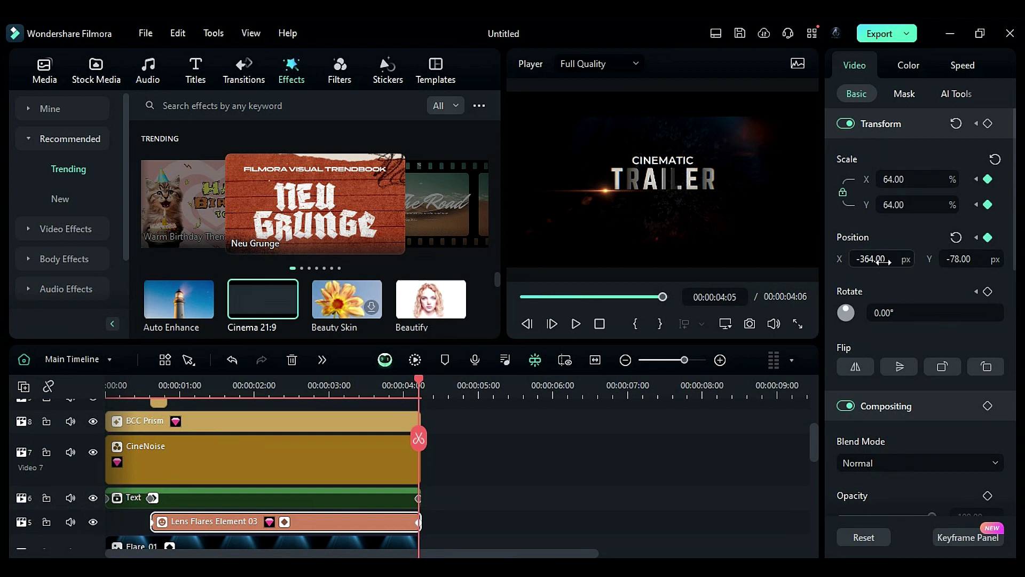
pyautogui.click(576, 323)
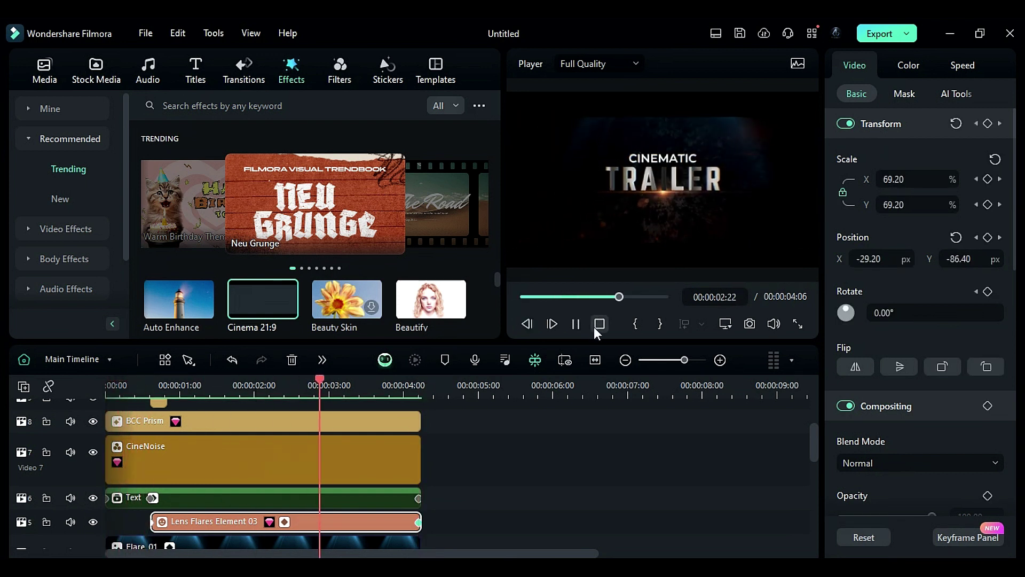
pyautogui.click(600, 325)
# Step: Browse the trending stickers for other lens flare and light elements
pyautogui.click(384, 78)
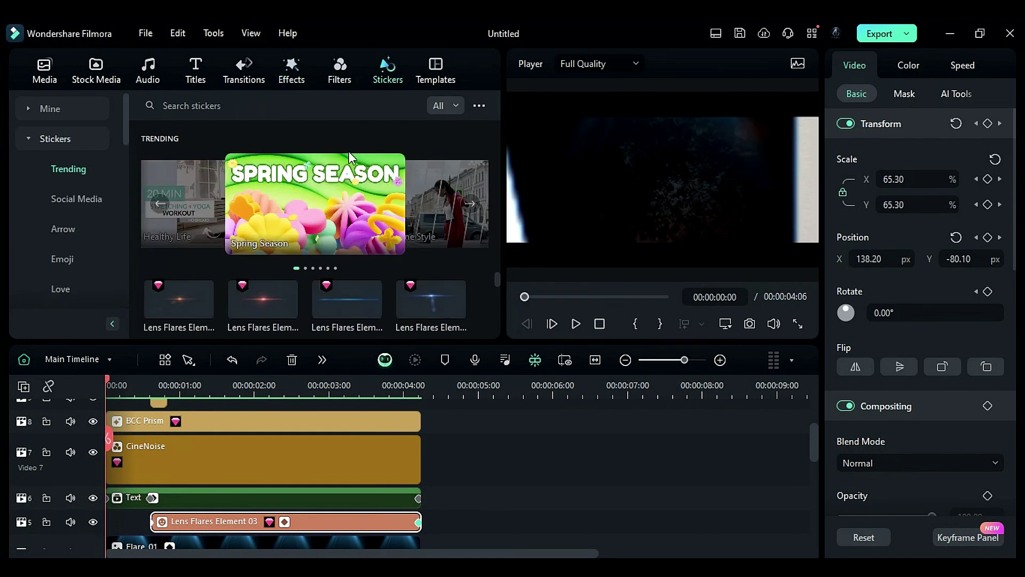
pyautogui.scroll(-6, 222, 283)
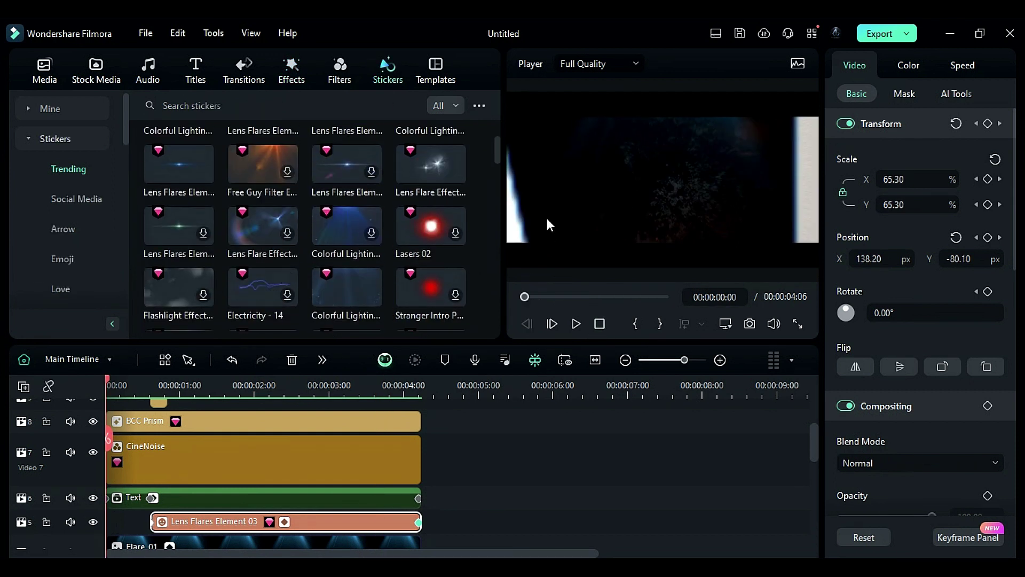
pyautogui.moveTo(497, 160); pyautogui.dragTo(498, 140)
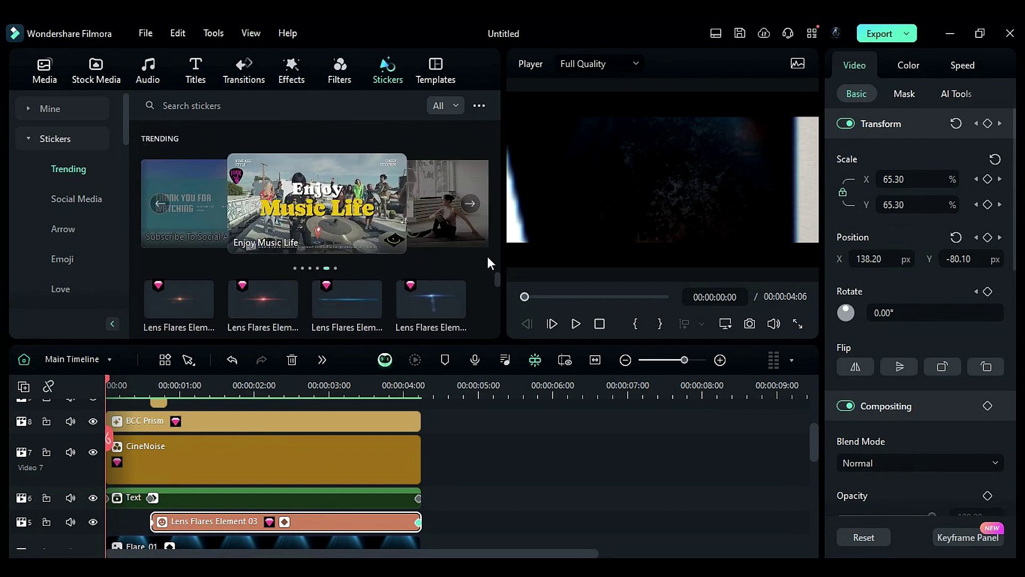
pyautogui.scroll(-5, 486, 267)
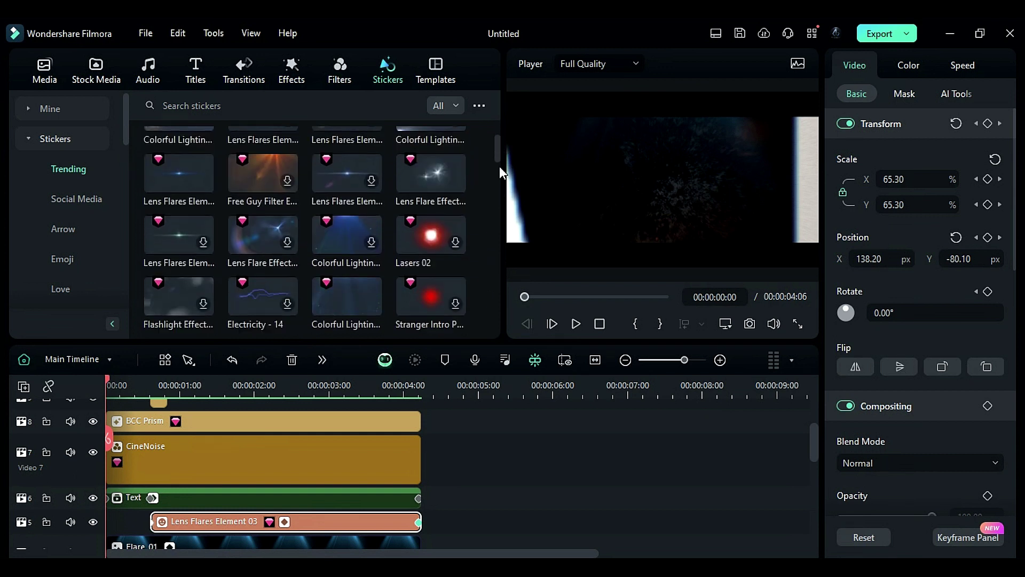
pyautogui.scroll(1, 496, 151)
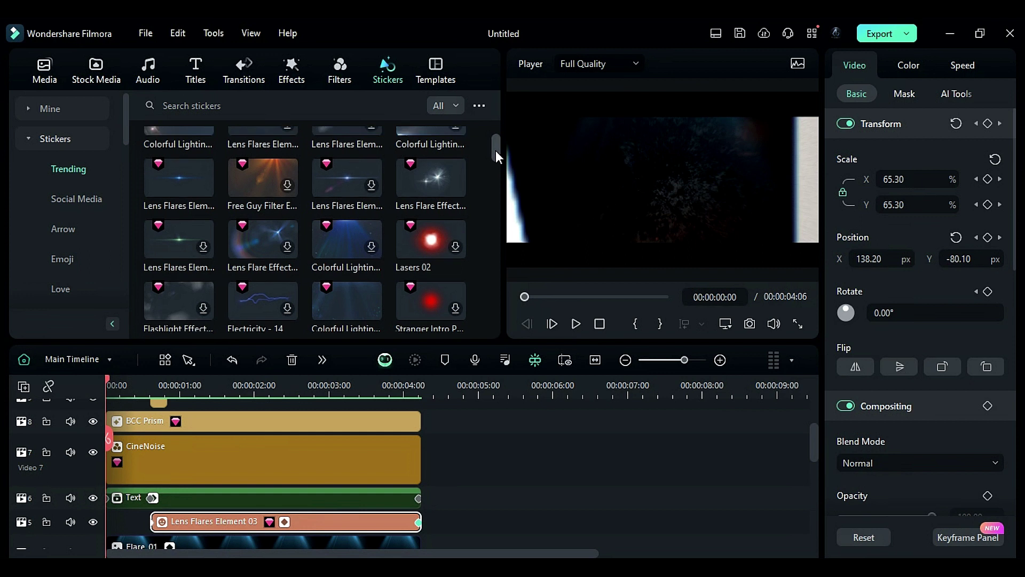
pyautogui.moveTo(496, 149); pyautogui.dragTo(499, 165)
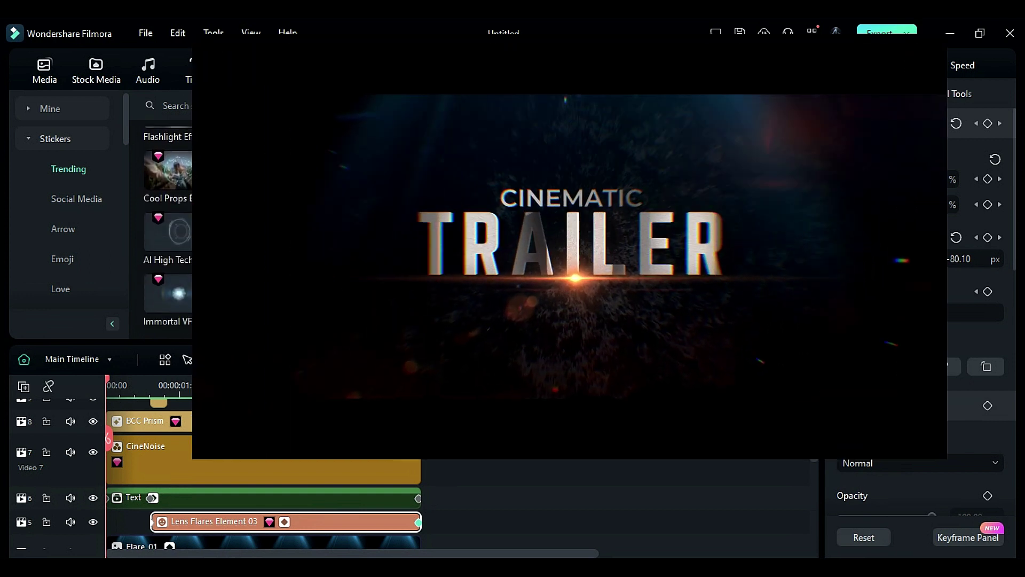